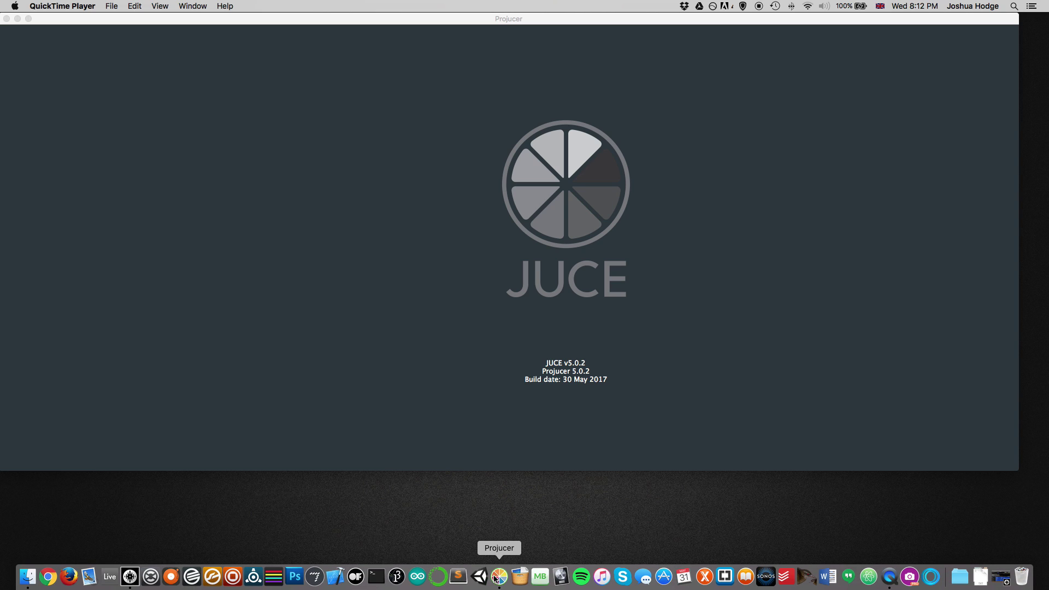
Bring the Projucer welcome window to the front
{"action": "left_click", "coordinate": [497, 576]}
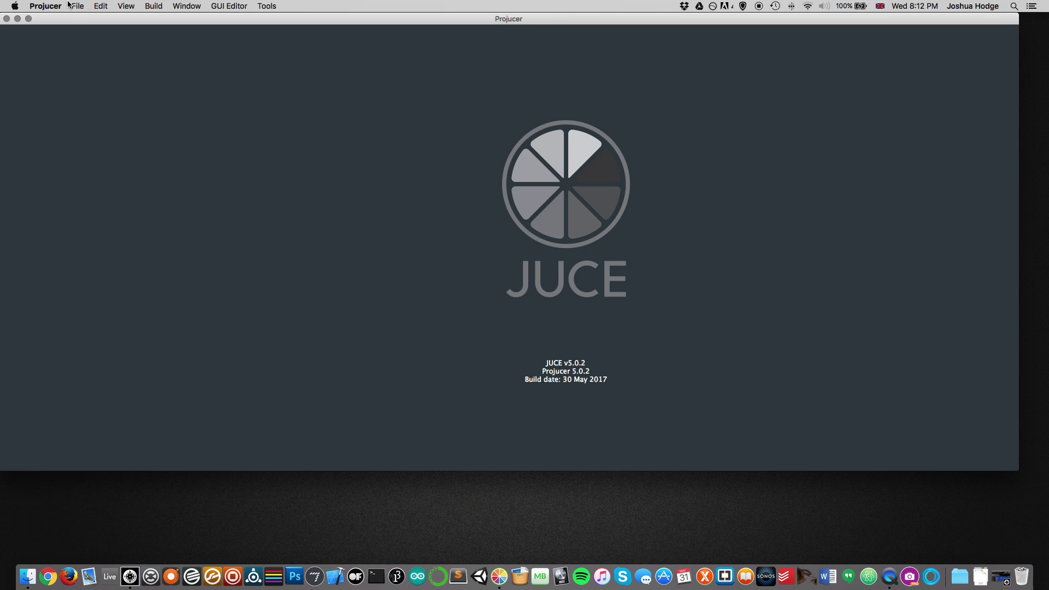
Start a new project from the File menu and centre the Create New Project window
{"action": "left_click", "coordinate": [73, 5]}
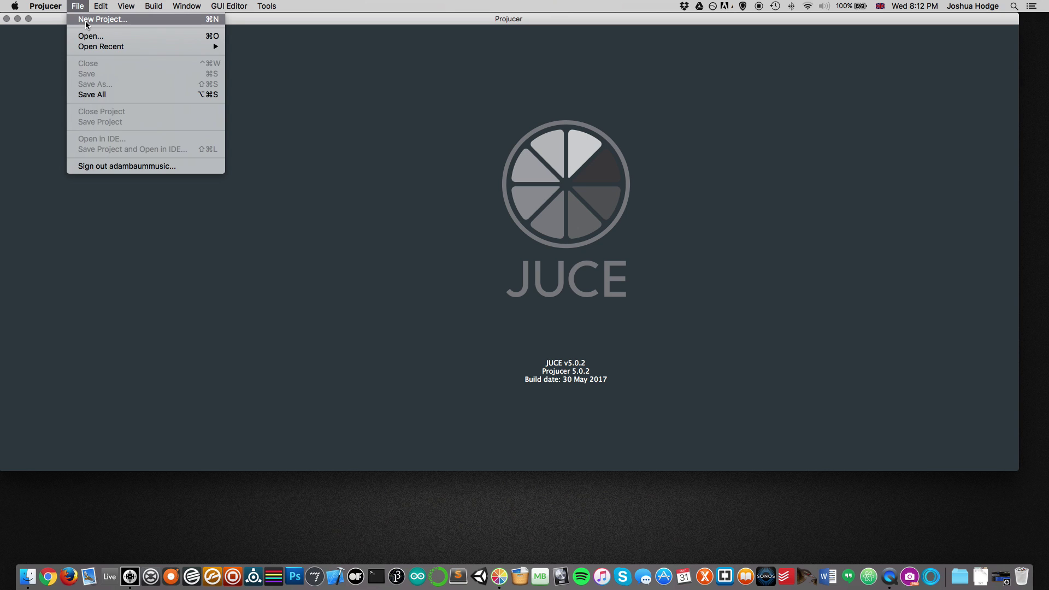
{"action": "left_click", "coordinate": [85, 21]}
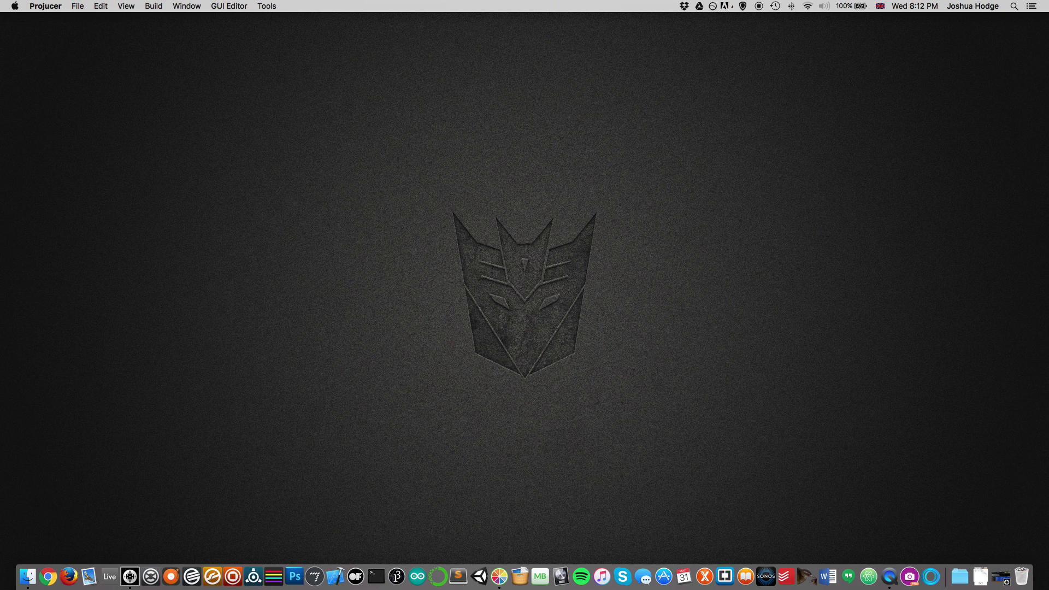
{"action": "mouse_move", "coordinate": [779, 143]}
{"action": "left_mouse_down"}
{"action": "mouse_move", "coordinate": [239, 87]}
{"action": "mouse_move", "coordinate": [359, 105]}
{"action": "left_mouse_up"}
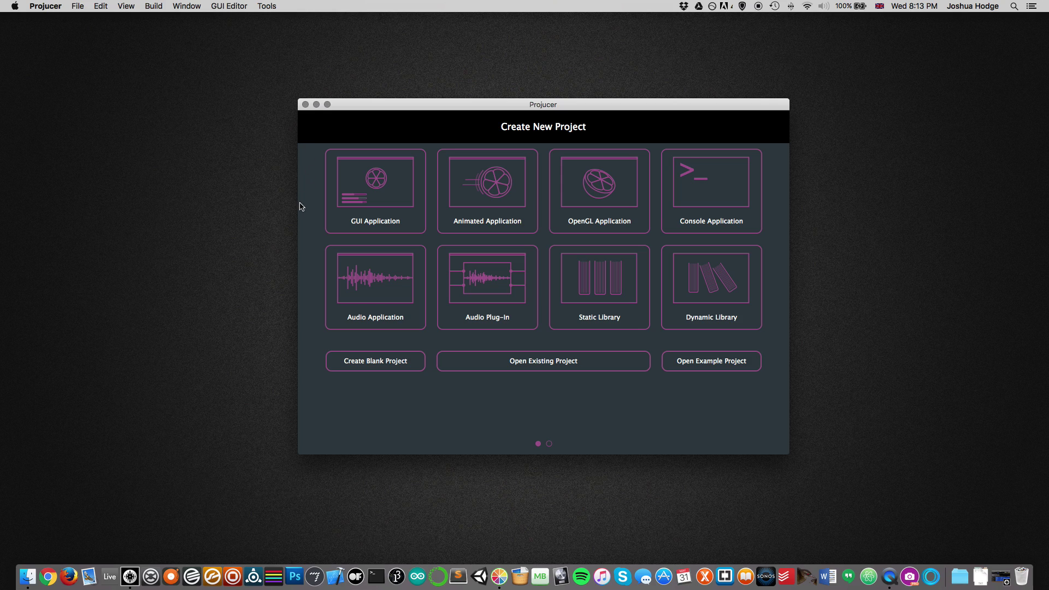
{"action": "mouse_move", "coordinate": [375, 190]}
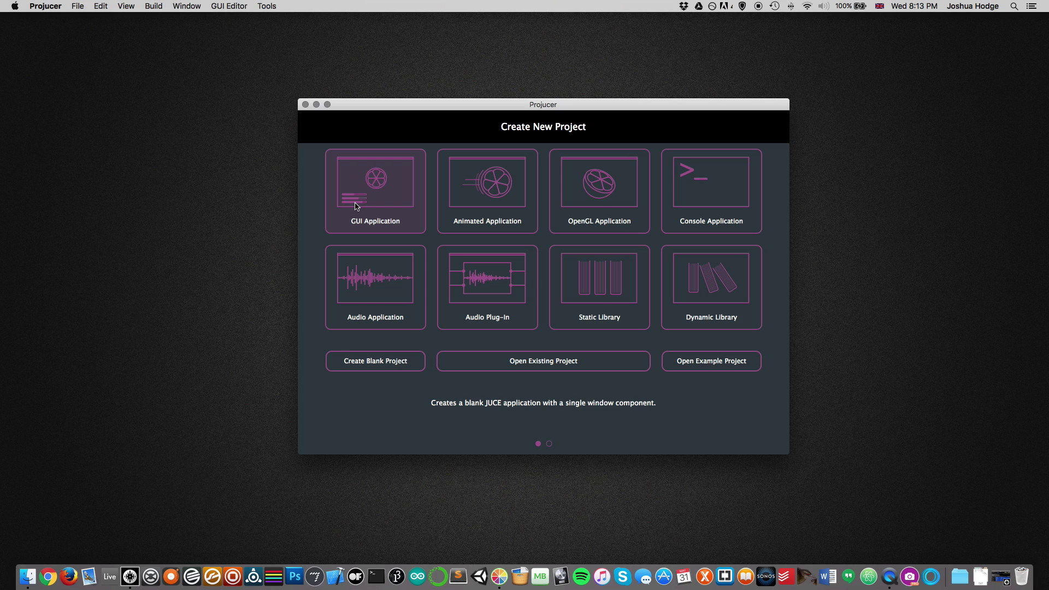
Choose GUI Application, name it uiTutorial1, and place it in Development/JUCE/audioProgrammer
{"action": "left_click", "coordinate": [355, 206]}
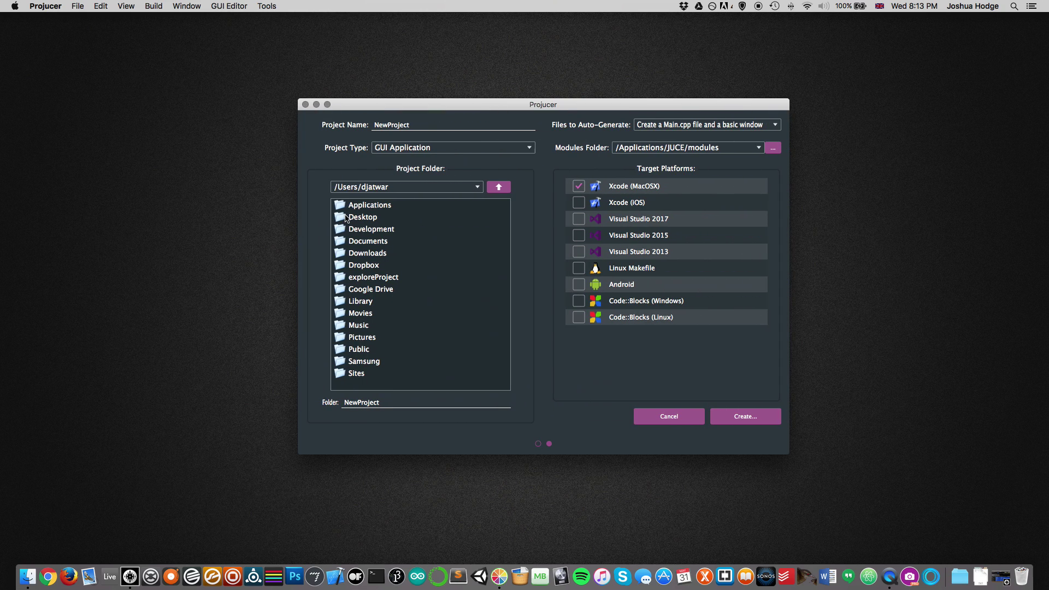
{"action": "double_click", "coordinate": [420, 126]}
{"action": "type", "text": "ui"}
{"action": "type", "text": "Tuto"}
{"action": "type", "text": "rial1"}
{"action": "double_click", "coordinate": [364, 229]}
{"action": "double_click", "coordinate": [361, 206]}
{"action": "double_click", "coordinate": [372, 206]}
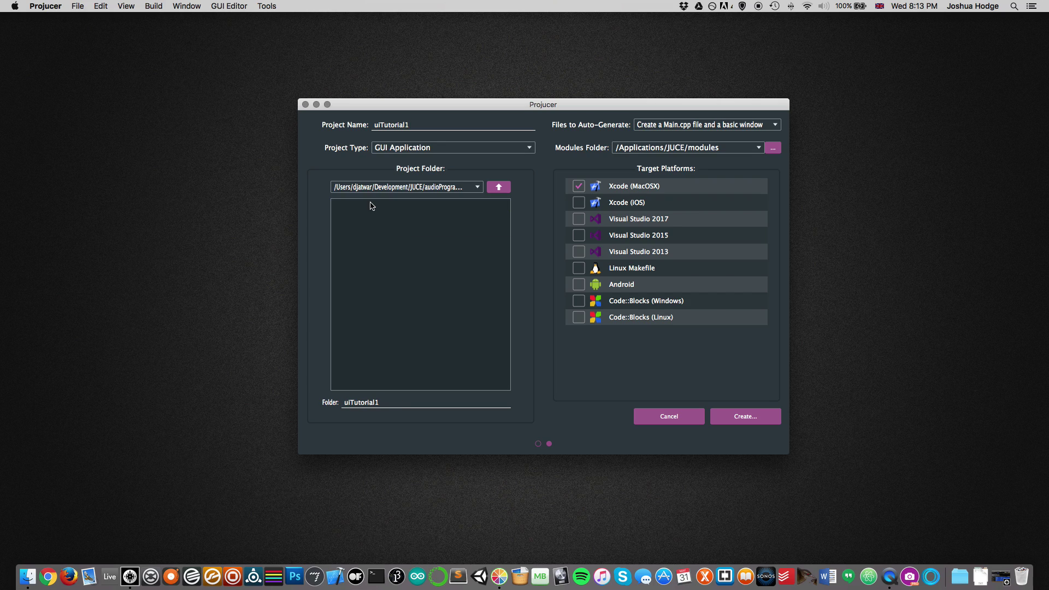
Create uiTutorial1, review its Main.cpp, and save it to open in Xcode
{"action": "left_click", "coordinate": [751, 417]}
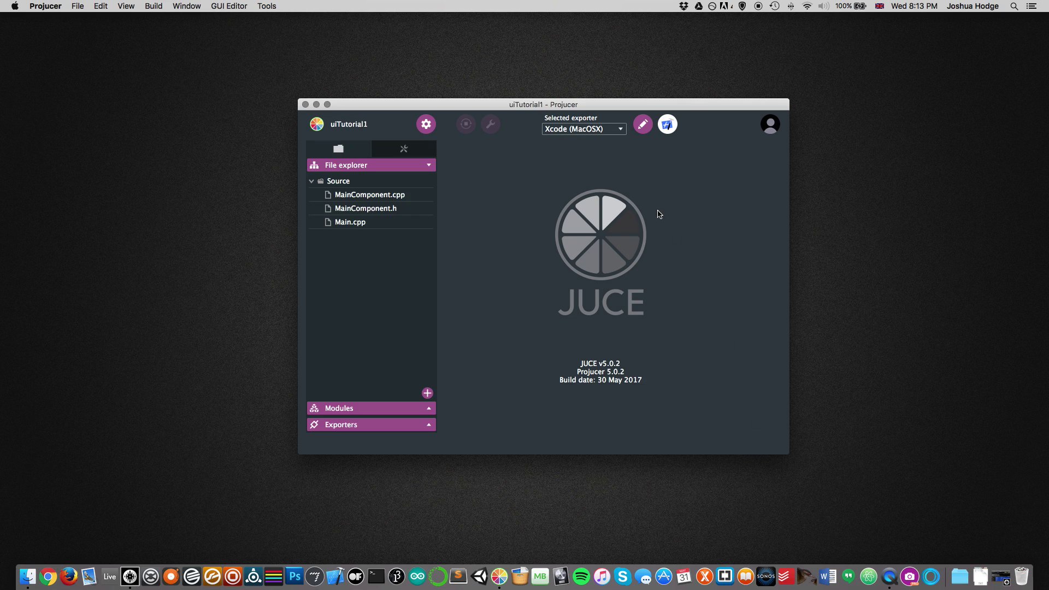
{"action": "left_click_drag", "start_coordinate": [491, 105], "coordinate": [387, 93]}
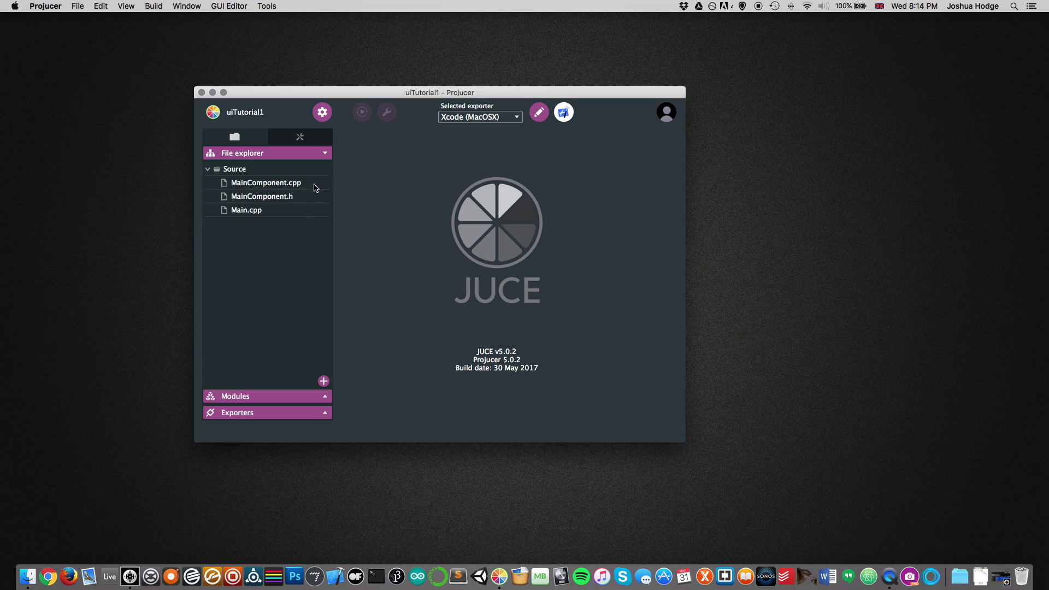
{"action": "left_click", "coordinate": [243, 215]}
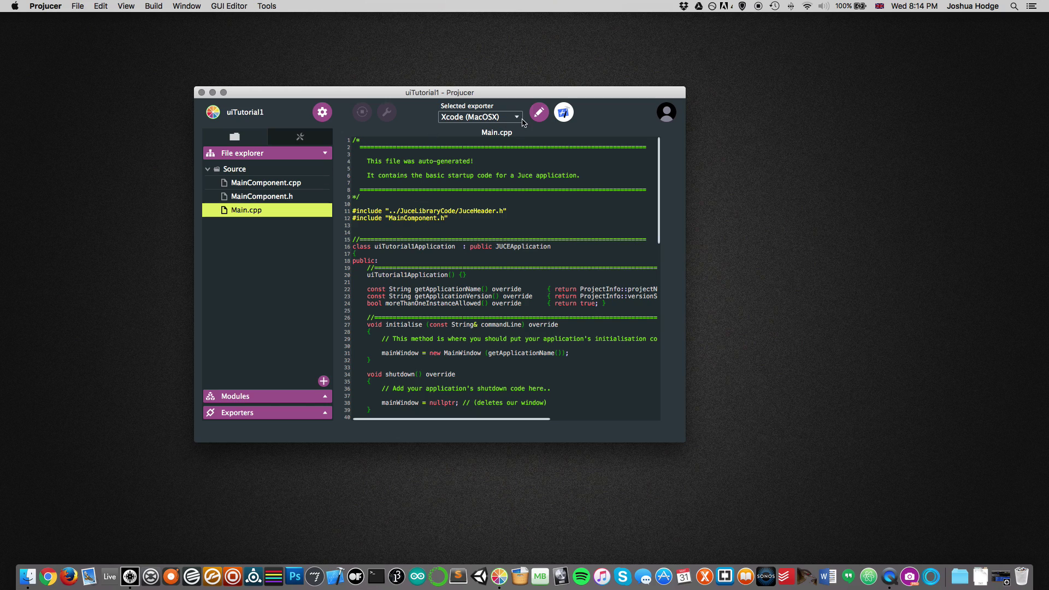
{"action": "left_click", "coordinate": [566, 121]}
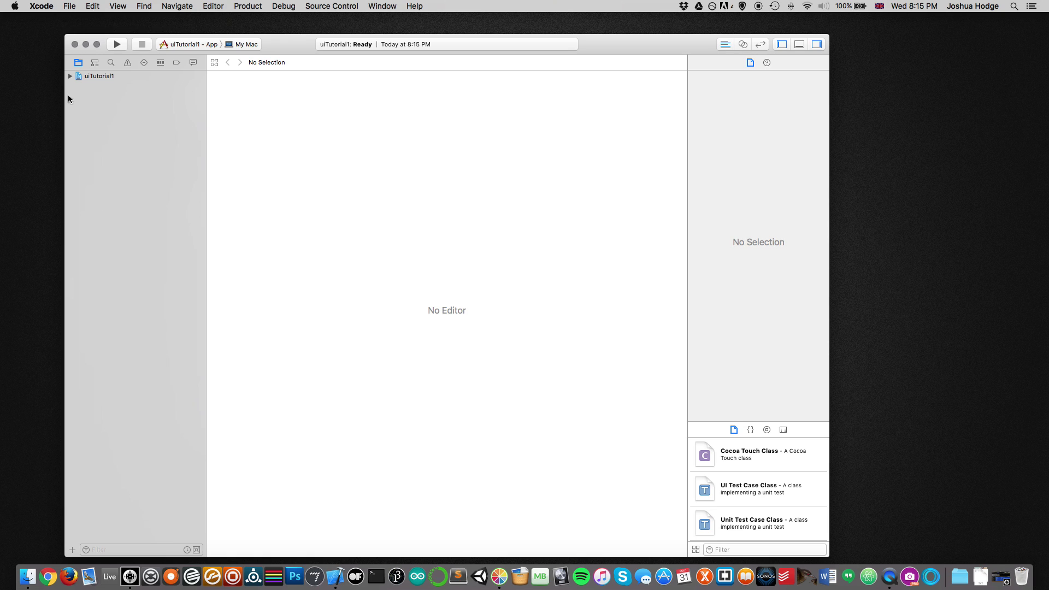
Expand uiTutorial1 > uiTutorial1 > Source in the navigator and open Main.cpp
{"action": "left_click", "coordinate": [69, 76]}
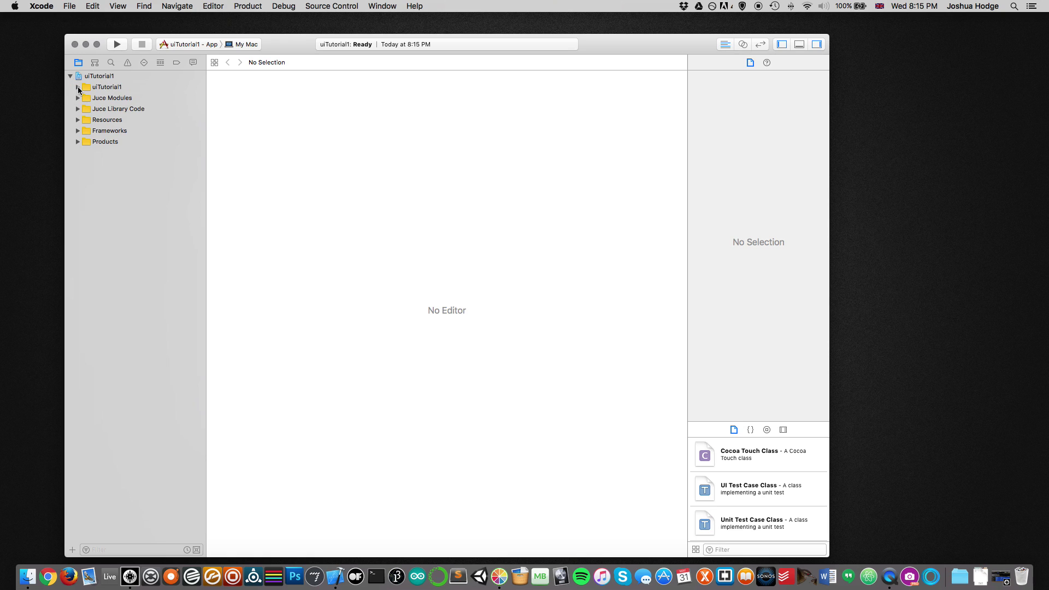
{"action": "left_click", "coordinate": [79, 87]}
{"action": "left_click", "coordinate": [85, 98]}
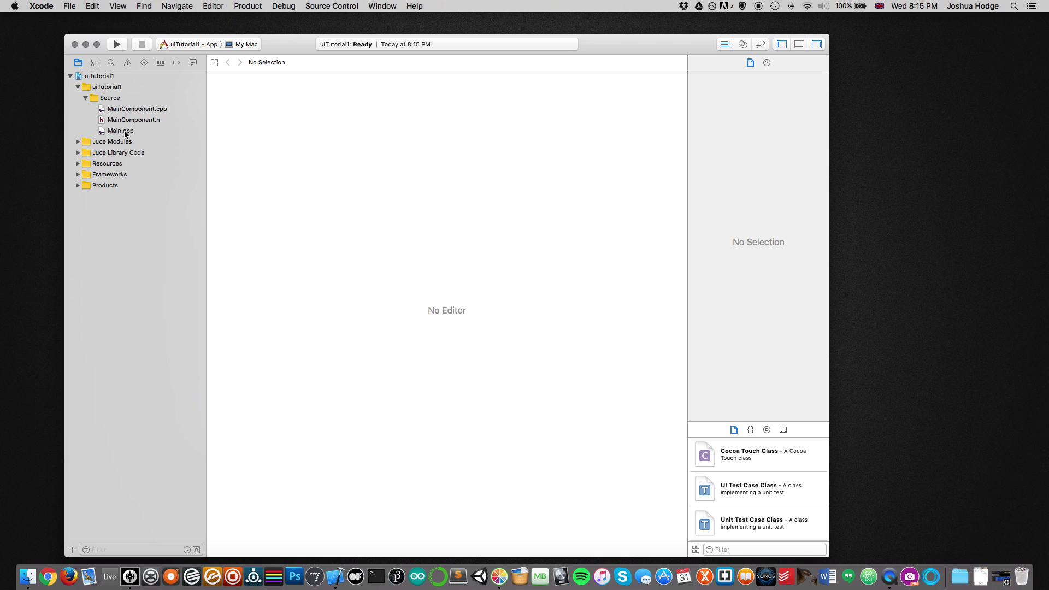
{"action": "left_click", "coordinate": [124, 133]}
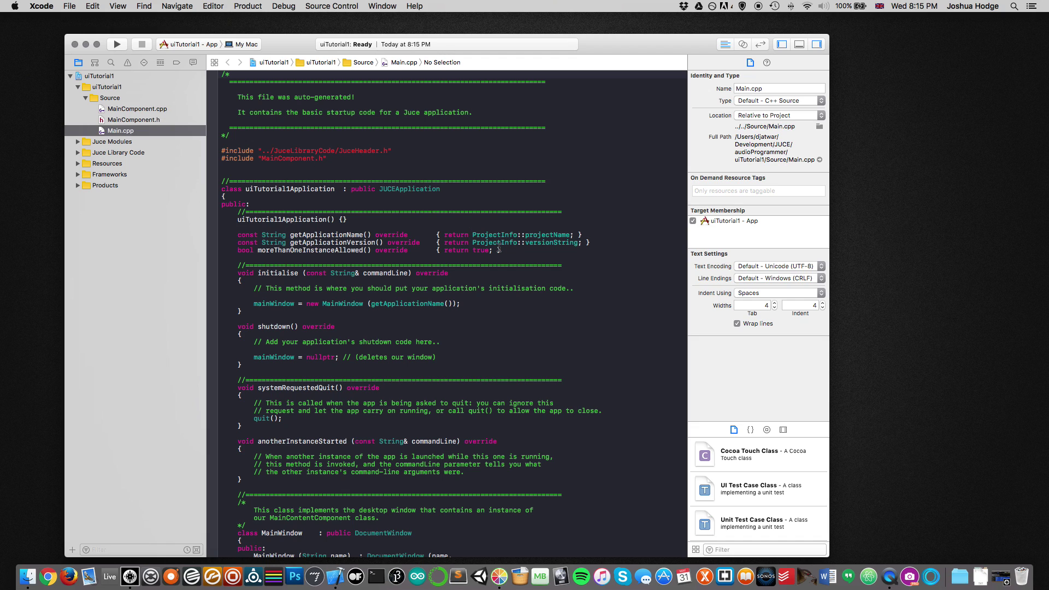
{"action": "scroll", "coordinate": [497, 248], "scroll_direction": "down", "scroll_amount": 1}
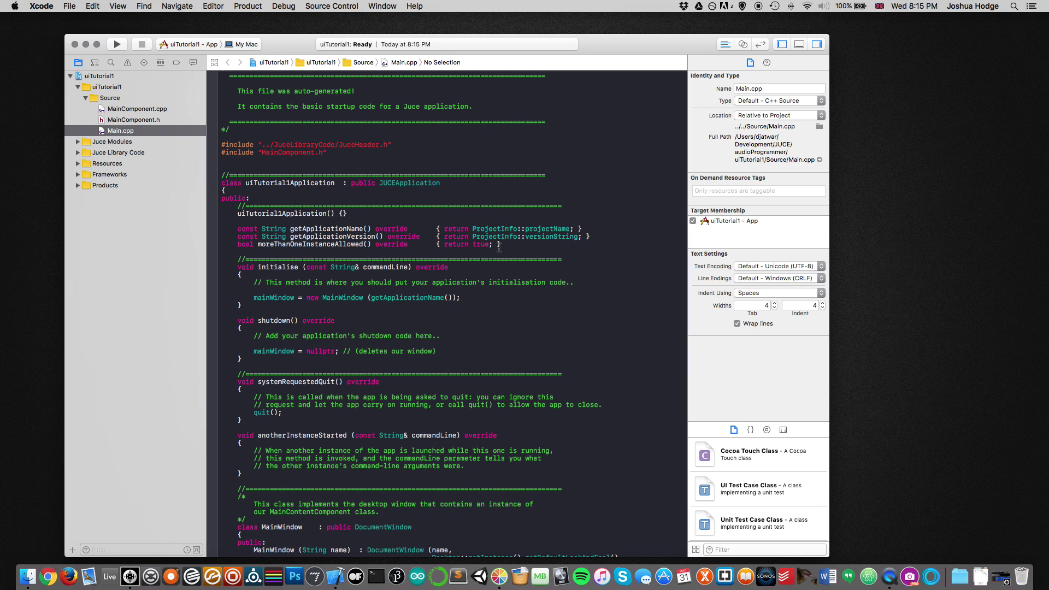
{"action": "scroll", "coordinate": [498, 249], "scroll_direction": "down", "scroll_amount": 3}
{"action": "scroll", "coordinate": [498, 248], "scroll_direction": "down", "scroll_amount": 3}
{"action": "scroll", "coordinate": [498, 248], "scroll_direction": "down", "scroll_amount": 6}
{"action": "scroll", "coordinate": [498, 249], "scroll_direction": "down", "scroll_amount": 2}
{"action": "scroll", "coordinate": [498, 249], "scroll_direction": "down", "scroll_amount": 3}
{"action": "scroll", "coordinate": [498, 248], "scroll_direction": "down", "scroll_amount": 3}
{"action": "scroll", "coordinate": [497, 248], "scroll_direction": "down", "scroll_amount": 2}
{"action": "scroll", "coordinate": [497, 250], "scroll_direction": "up", "scroll_amount": 10}
{"action": "scroll", "coordinate": [497, 249], "scroll_direction": "up", "scroll_amount": 3}
{"action": "scroll", "coordinate": [499, 250], "scroll_direction": "up", "scroll_amount": 5}
{"action": "scroll", "coordinate": [499, 250], "scroll_direction": "up", "scroll_amount": 2}
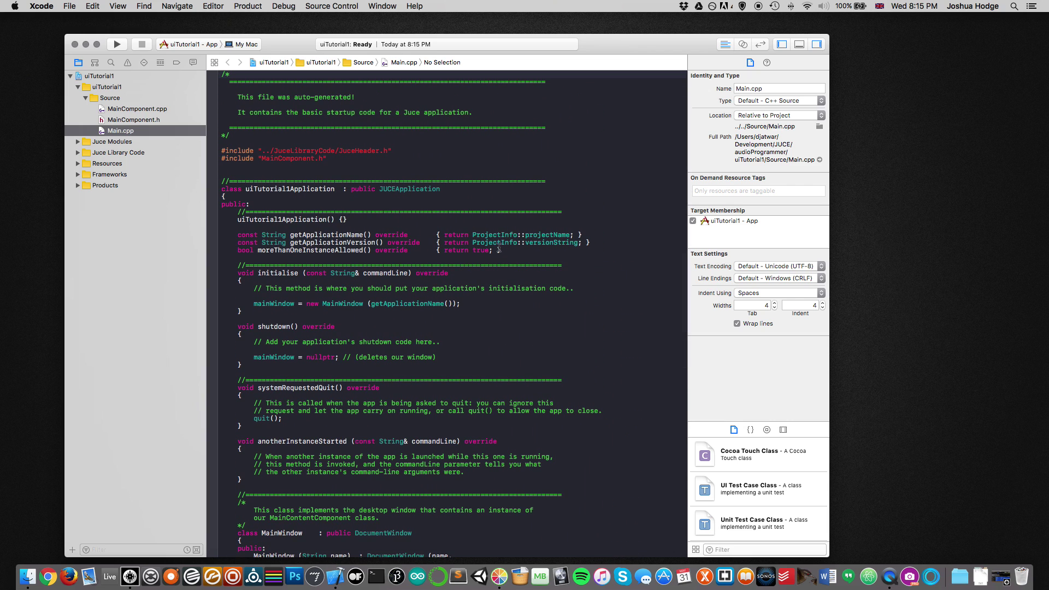
{"action": "scroll", "coordinate": [497, 248], "scroll_direction": "down", "scroll_amount": 2}
{"action": "scroll", "coordinate": [498, 249], "scroll_direction": "down", "scroll_amount": 3}
{"action": "scroll", "coordinate": [498, 250], "scroll_direction": "down", "scroll_amount": 1}
{"action": "scroll", "coordinate": [498, 250], "scroll_direction": "down", "scroll_amount": 3}
{"action": "scroll", "coordinate": [497, 251], "scroll_direction": "up", "scroll_amount": 4}
{"action": "scroll", "coordinate": [497, 250], "scroll_direction": "up", "scroll_amount": 2}
{"action": "scroll", "coordinate": [498, 250], "scroll_direction": "down", "scroll_amount": 10}
{"action": "scroll", "coordinate": [493, 246], "scroll_direction": "down", "scroll_amount": 5}
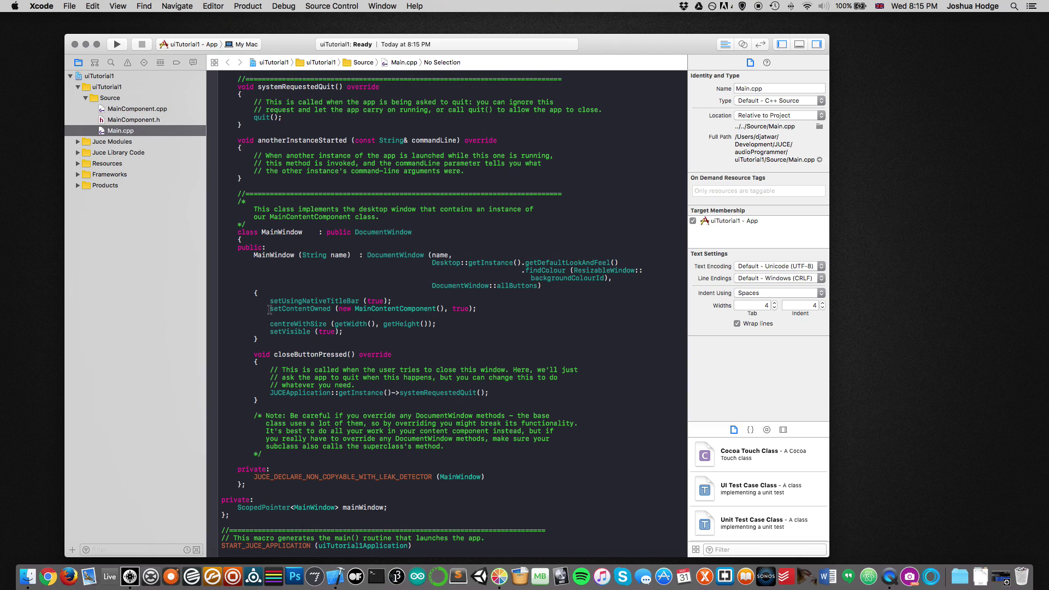
{"action": "left_click", "coordinate": [270, 308]}
{"action": "left_click_drag", "start_coordinate": [270, 308], "coordinate": [493, 311]}
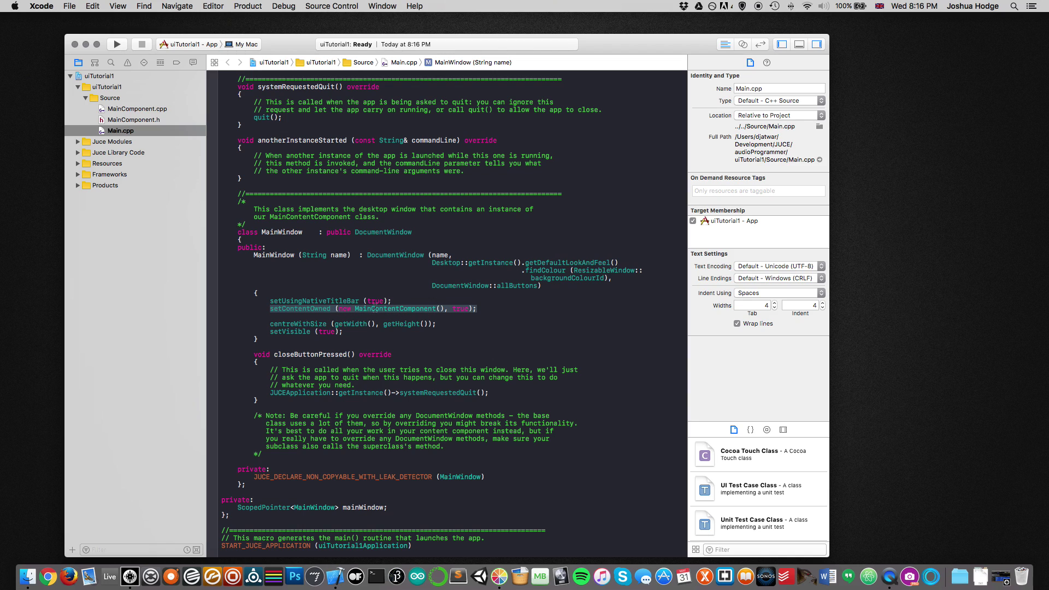
{"action": "left_click", "coordinate": [519, 308]}
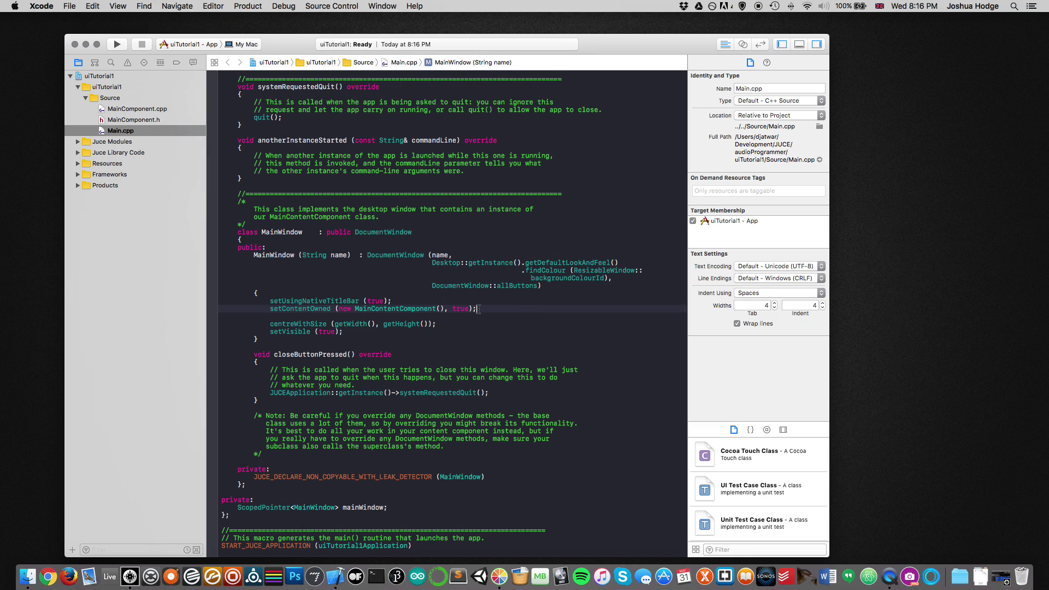
{"action": "left_click", "coordinate": [312, 311], "text": "super"}
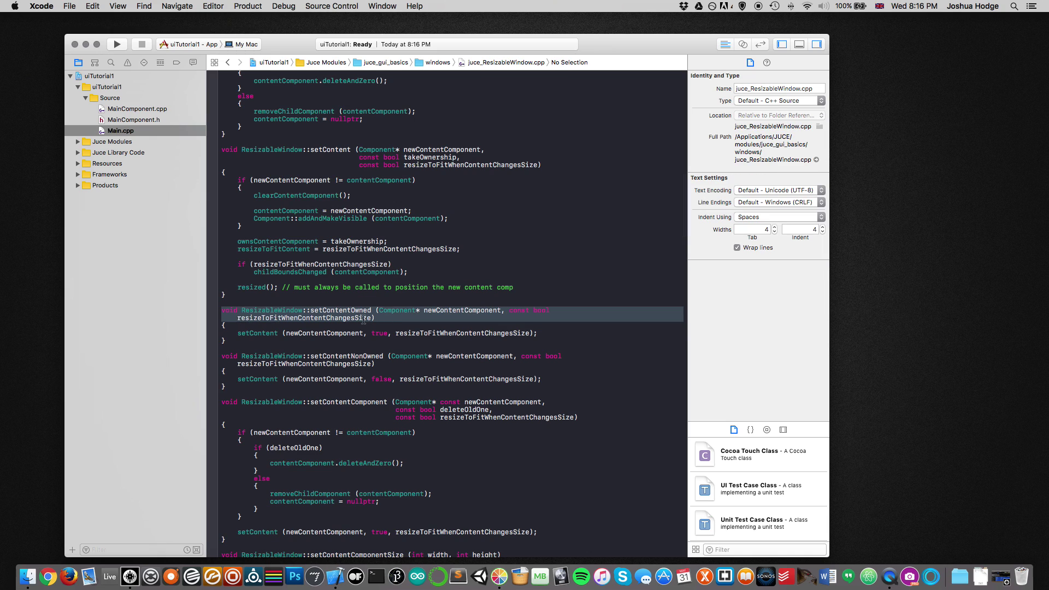
{"action": "left_click", "coordinate": [445, 324]}
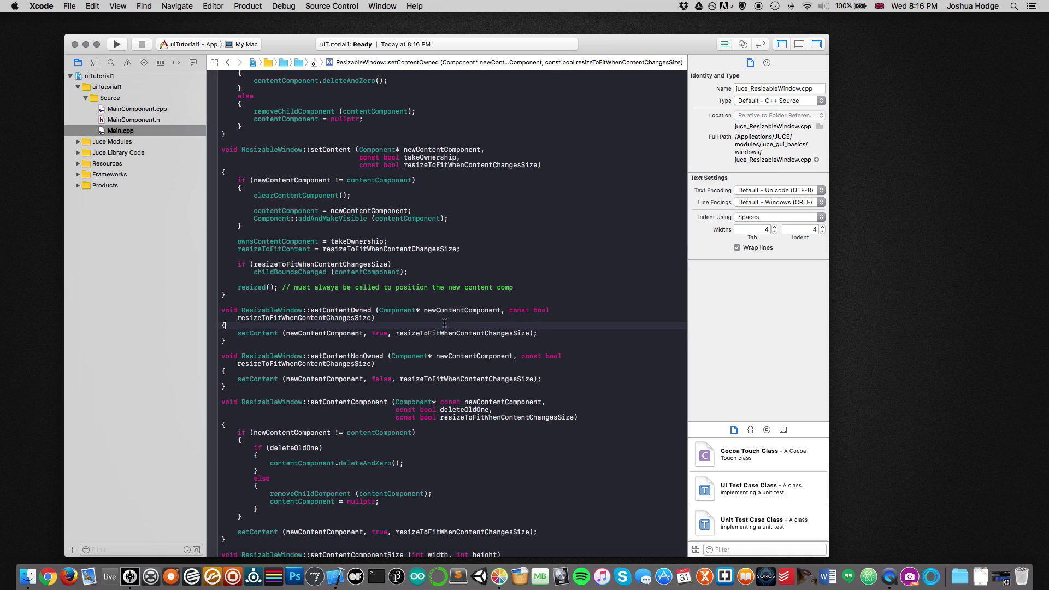
{"action": "left_click", "coordinate": [387, 317]}
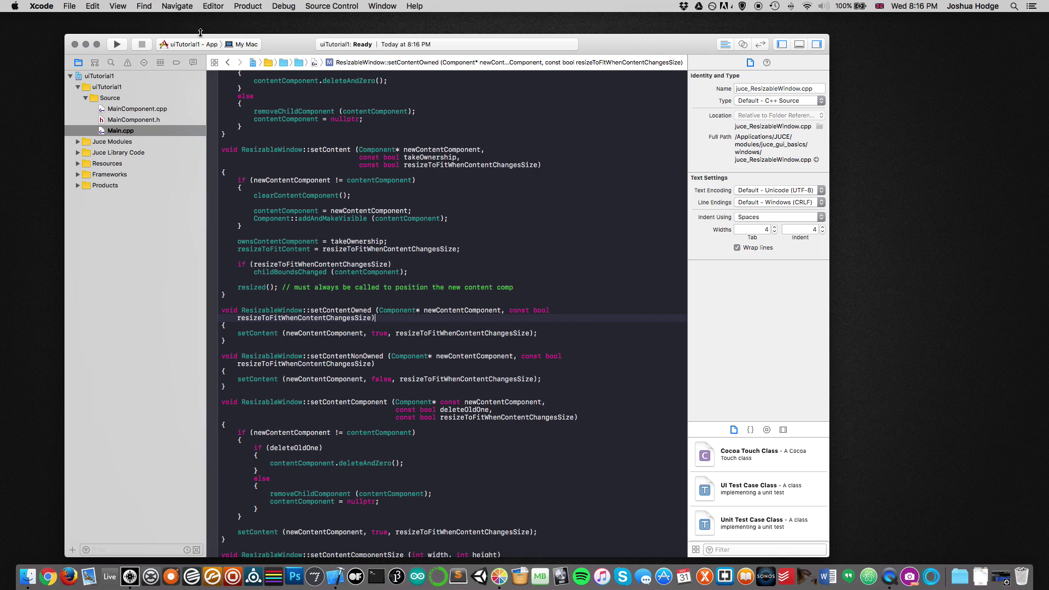
{"action": "left_click", "coordinate": [230, 63]}
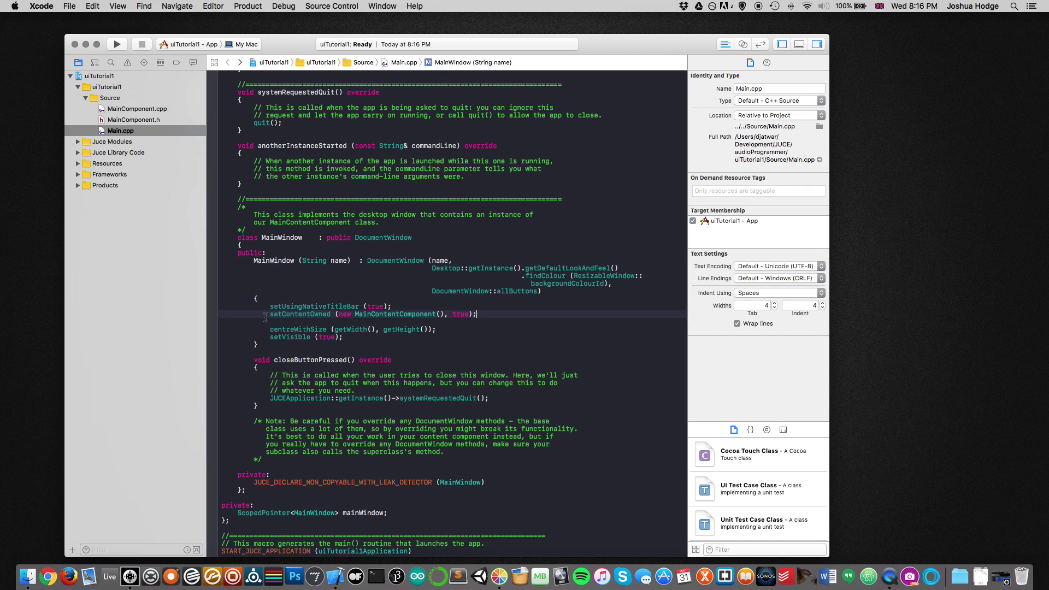
Reselect the setContentOwned line, then switch to MainComponent.h
{"action": "left_click_drag", "start_coordinate": [268, 313], "coordinate": [478, 314]}
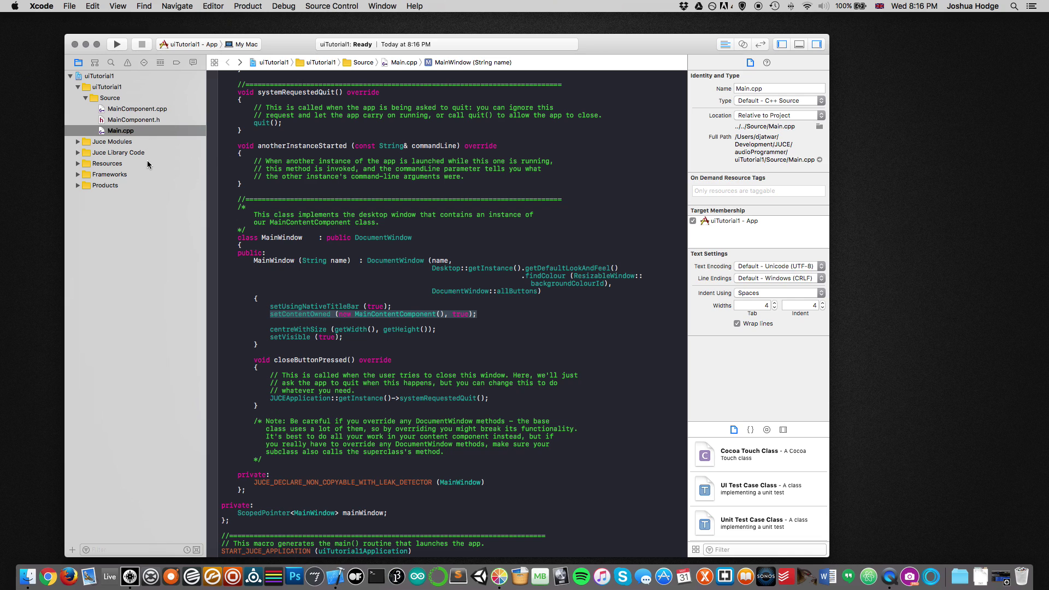
{"action": "left_click", "coordinate": [136, 119]}
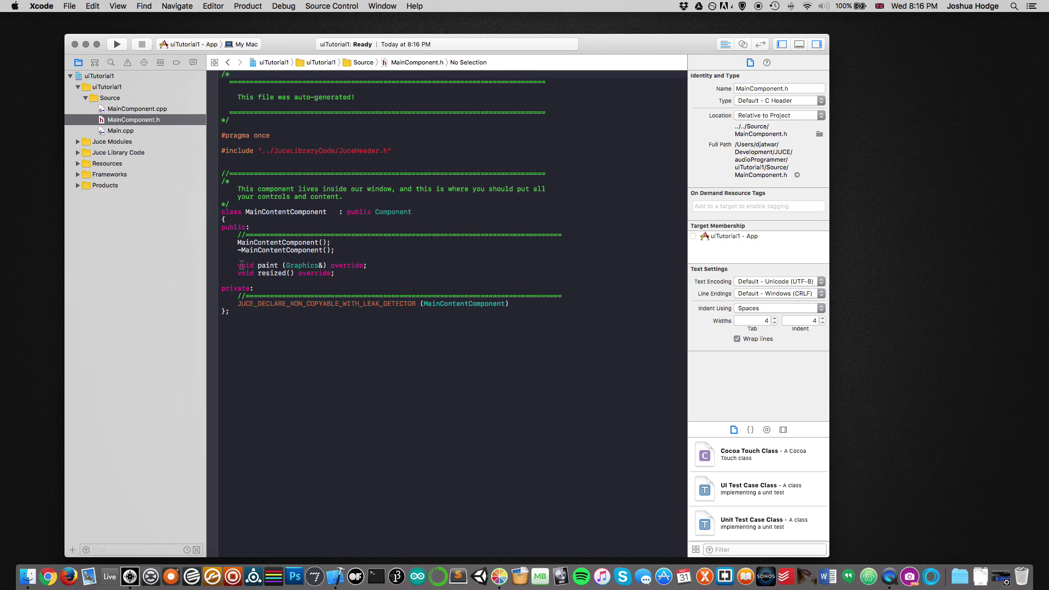
Highlight the paint() and resized() declarations and their override keywords
{"action": "left_click_drag", "start_coordinate": [235, 265], "coordinate": [386, 270]}
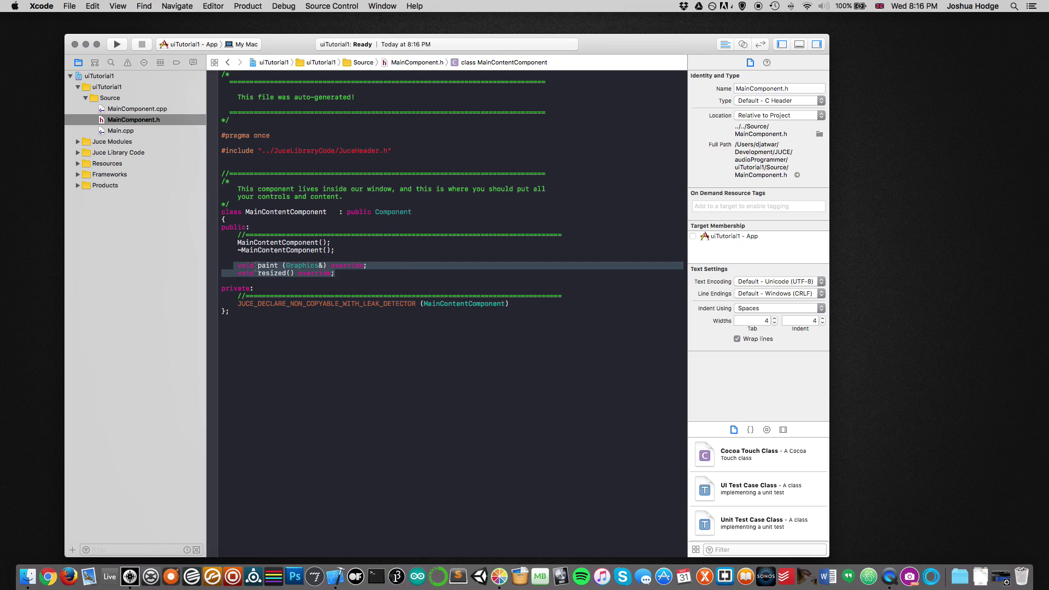
{"action": "left_click", "coordinate": [352, 273]}
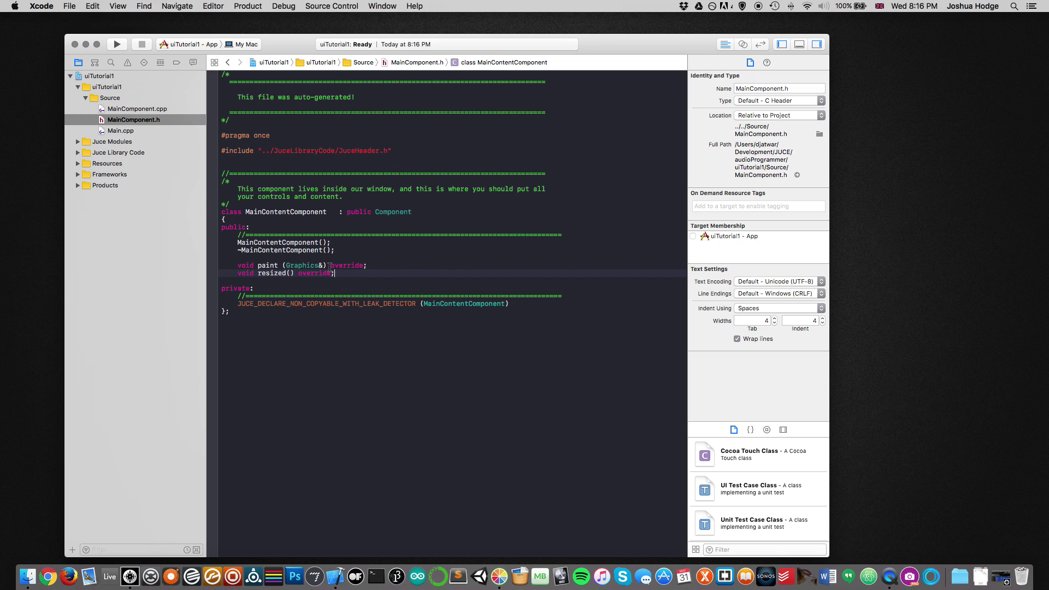
{"action": "left_click_drag", "start_coordinate": [330, 264], "coordinate": [362, 265]}
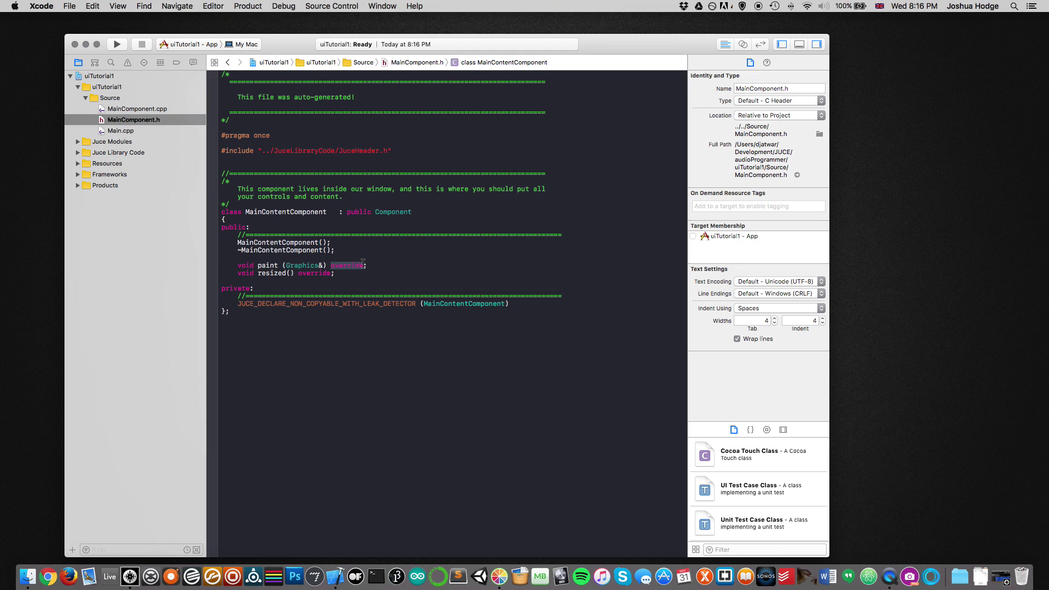
{"action": "left_click", "coordinate": [330, 266]}
{"action": "left_click_drag", "start_coordinate": [330, 266], "coordinate": [363, 265]}
{"action": "left_click", "coordinate": [392, 262]}
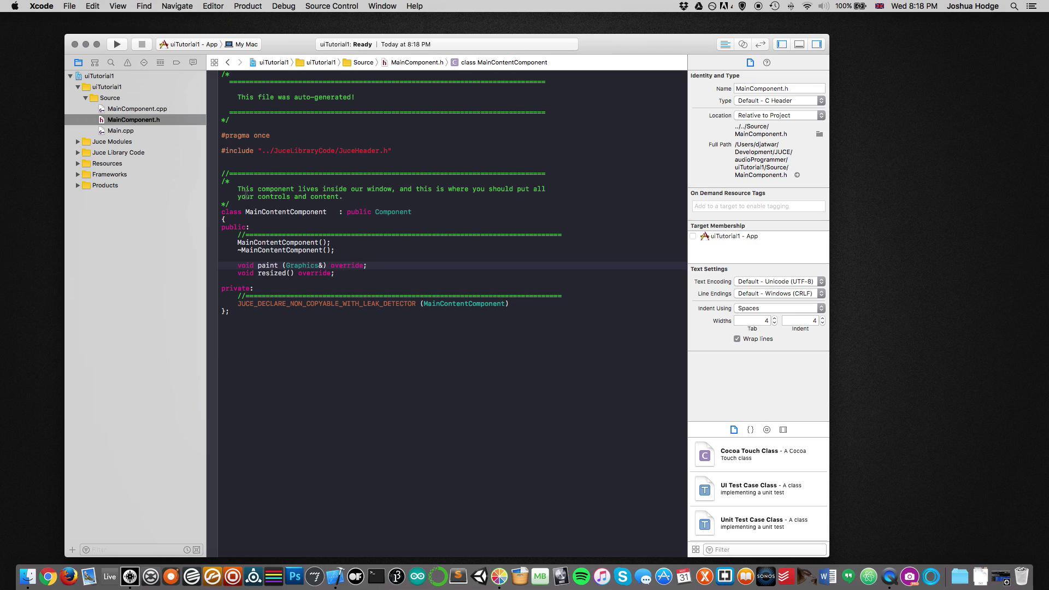
In MainComponent.cpp, highlight resized() and the g.fillAll line, then look up backgroundColourId
{"action": "left_click", "coordinate": [153, 109]}
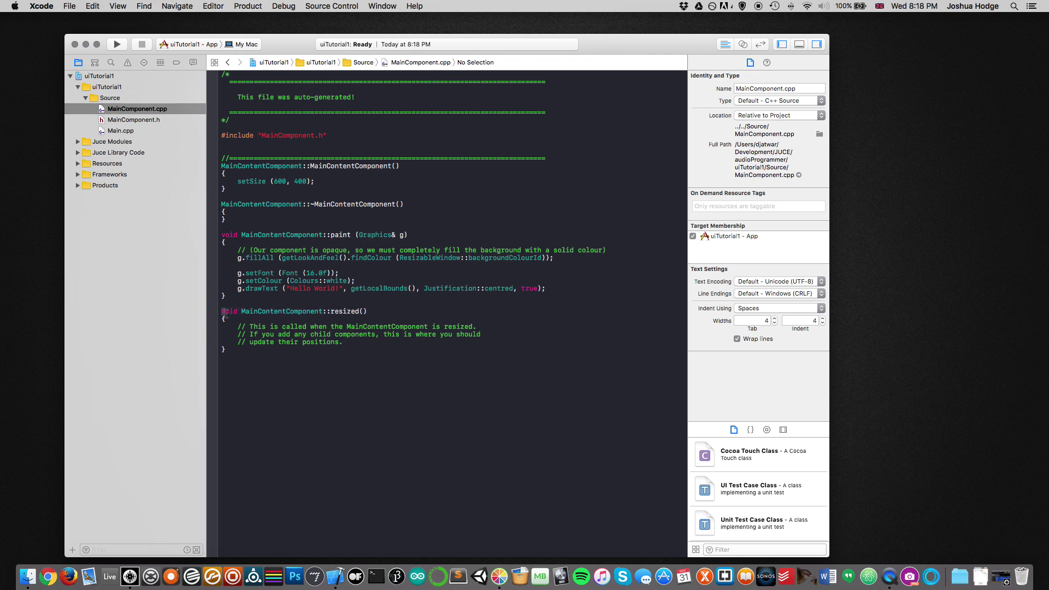
{"action": "left_click_drag", "start_coordinate": [221, 312], "coordinate": [246, 353]}
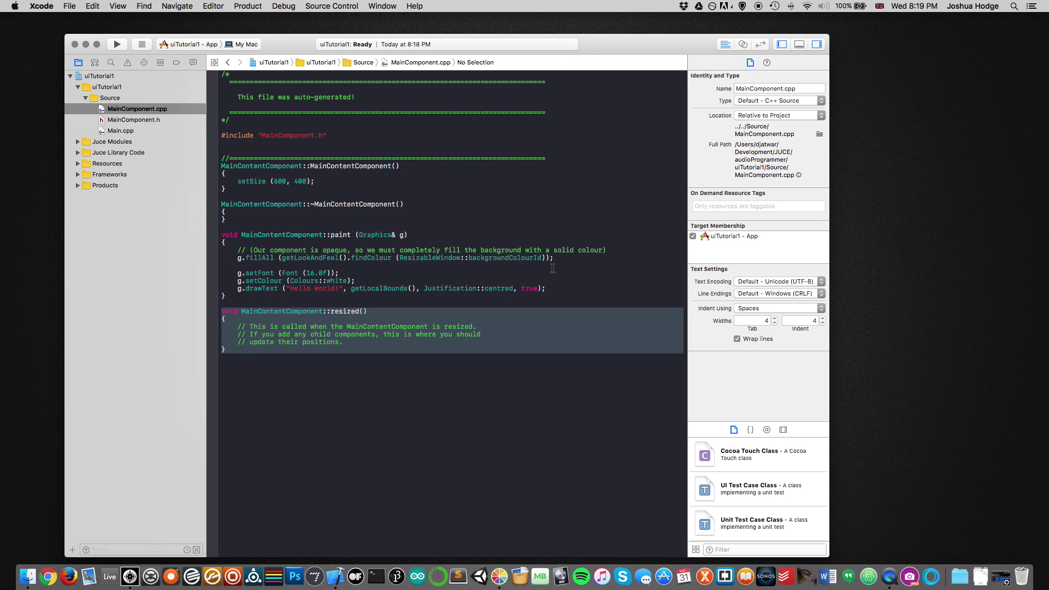
{"action": "left_click", "coordinate": [572, 264]}
{"action": "left_click", "coordinate": [570, 259]}
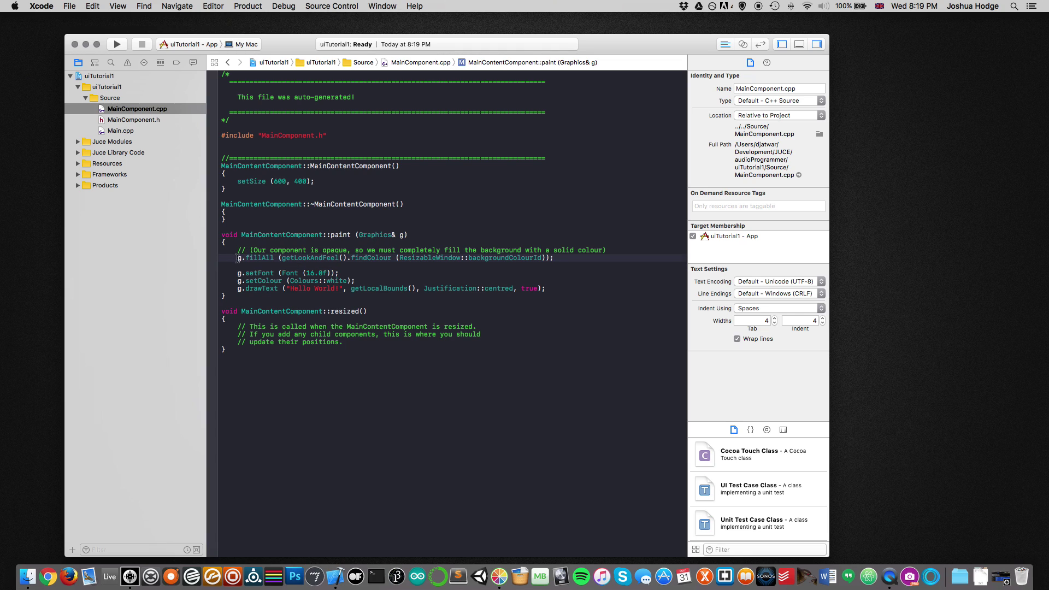
{"action": "left_click_drag", "start_coordinate": [237, 258], "coordinate": [571, 258]}
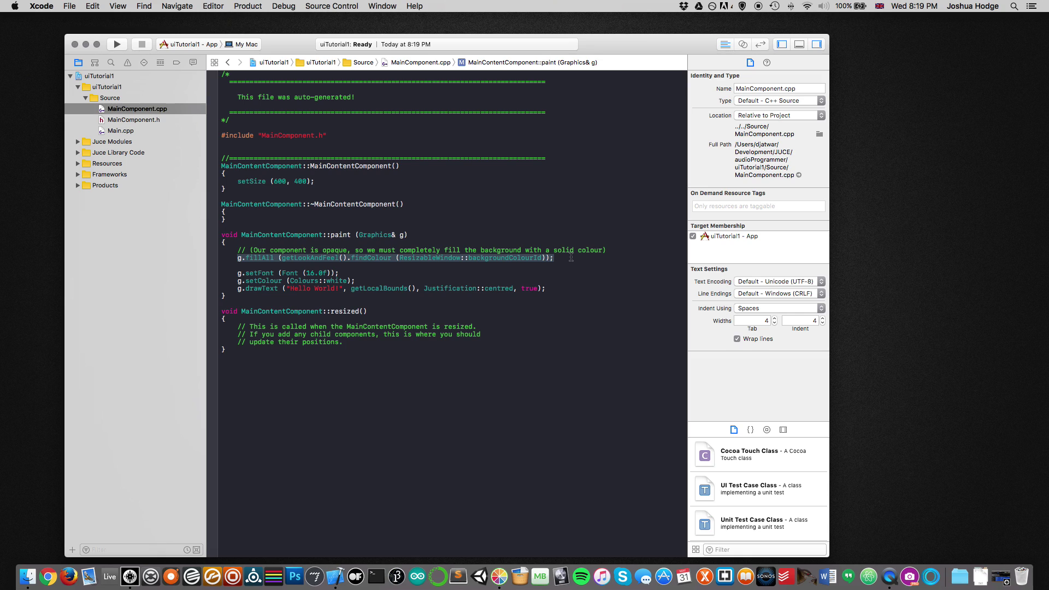
{"action": "left_click", "coordinate": [507, 261]}
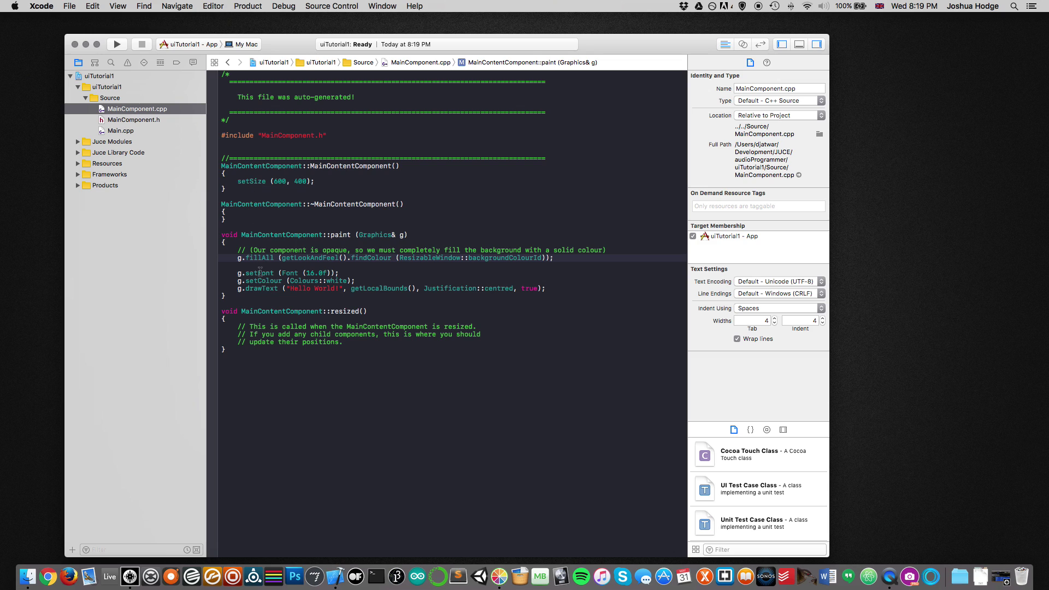
Highlight the setContentOwned call in Main.cpp's MainWindow constructor
{"action": "left_click", "coordinate": [120, 131]}
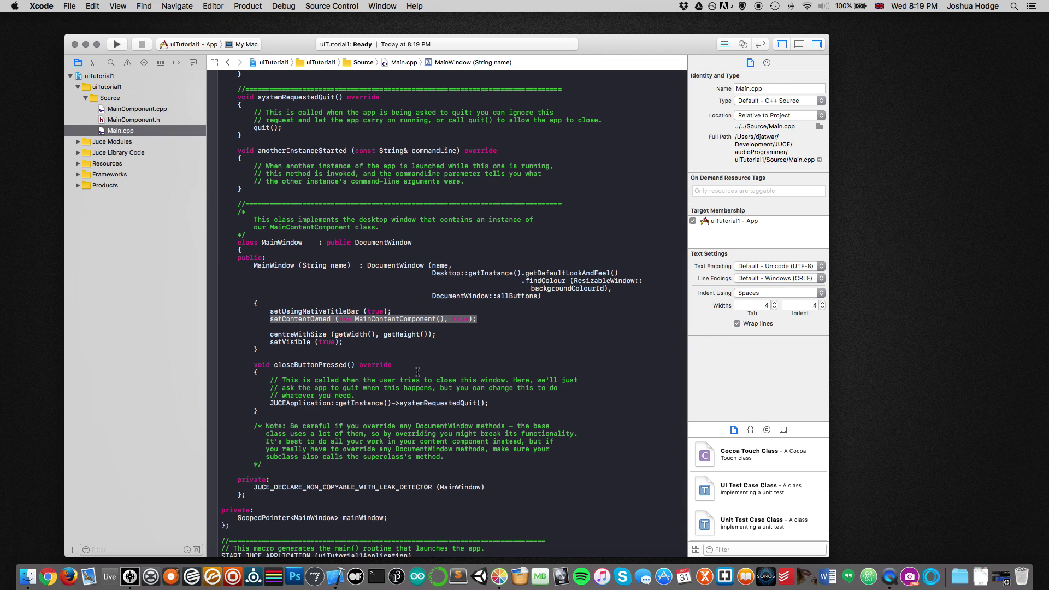
{"action": "left_click", "coordinate": [262, 319]}
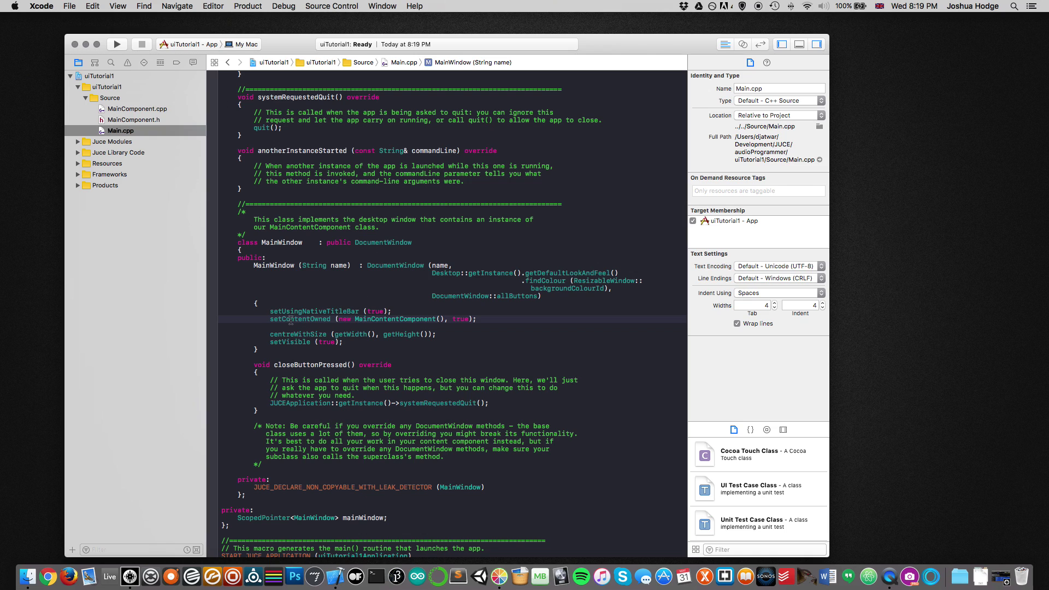
{"action": "left_click_drag", "start_coordinate": [266, 319], "coordinate": [490, 318]}
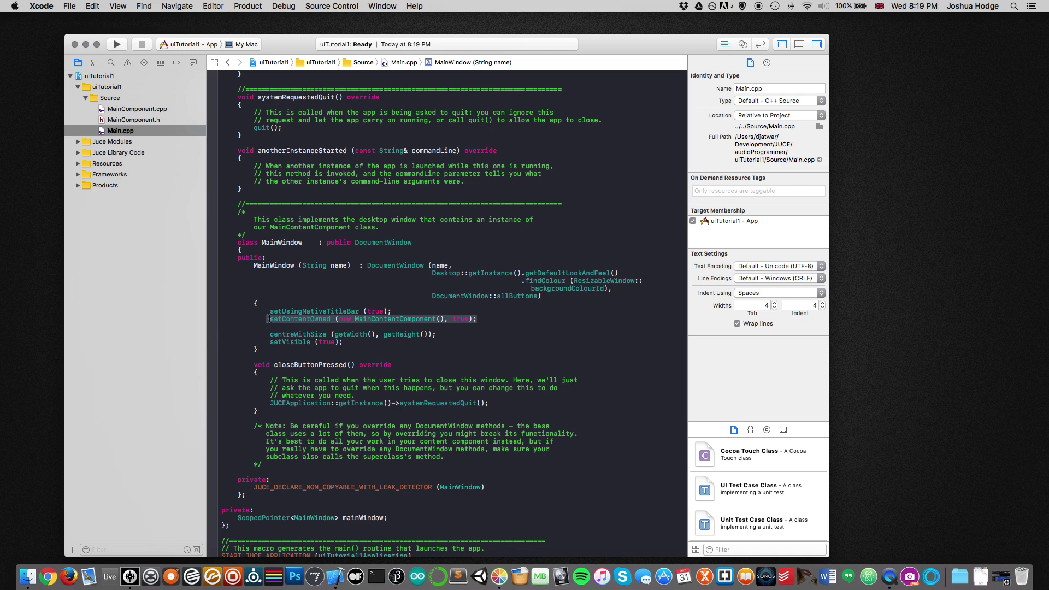
{"action": "left_click_drag", "start_coordinate": [269, 321], "coordinate": [405, 317]}
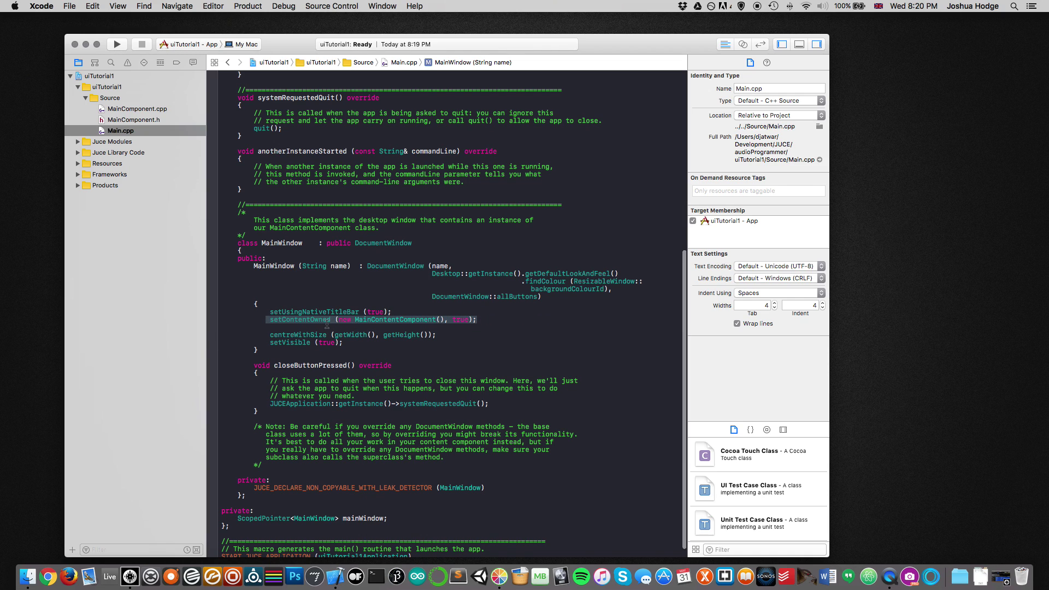
{"action": "left_click", "coordinate": [487, 321]}
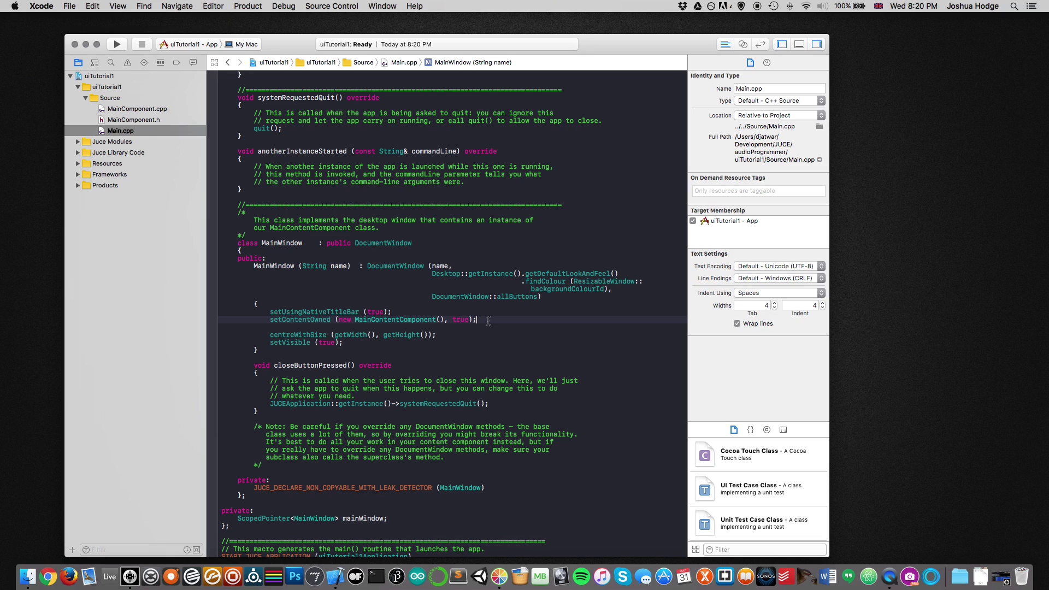
Build and launch the uiTutorial1 app with Cmd+R
{"action": "key", "text": "super+r"}
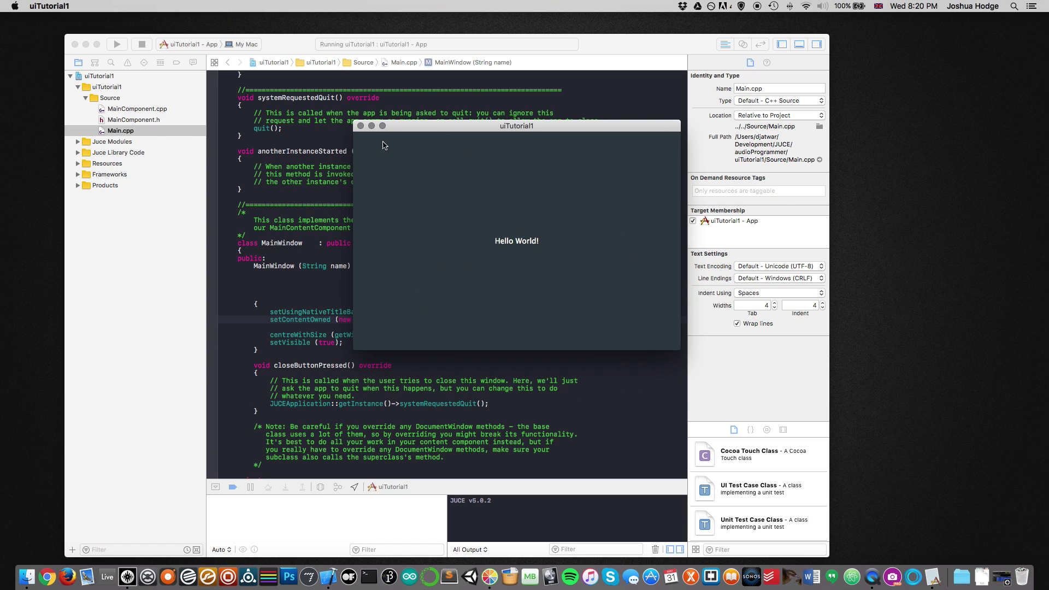
Move the Hello World! window right, then view MainComponent.h and MainComponent.cpp
{"action": "left_click_drag", "start_coordinate": [412, 130], "coordinate": [732, 131]}
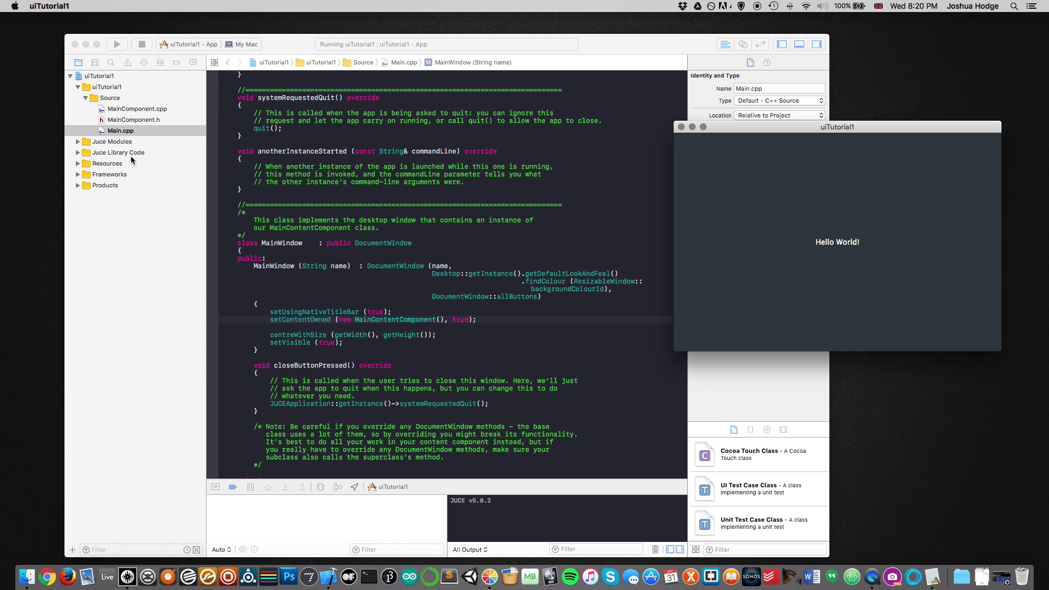
{"action": "left_click", "coordinate": [132, 123]}
{"action": "left_click", "coordinate": [132, 121]}
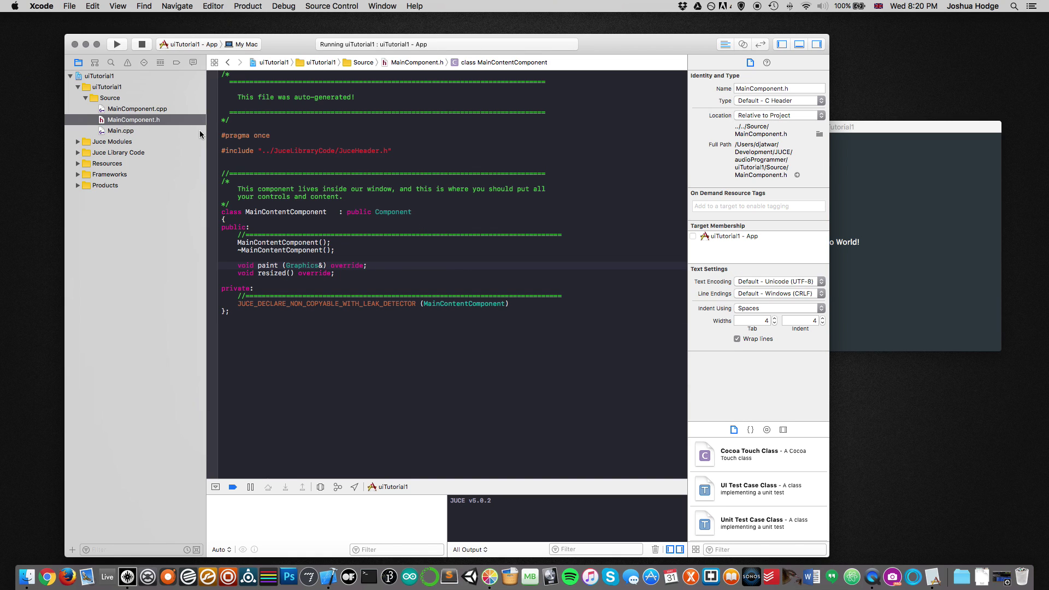
{"action": "left_click", "coordinate": [893, 137]}
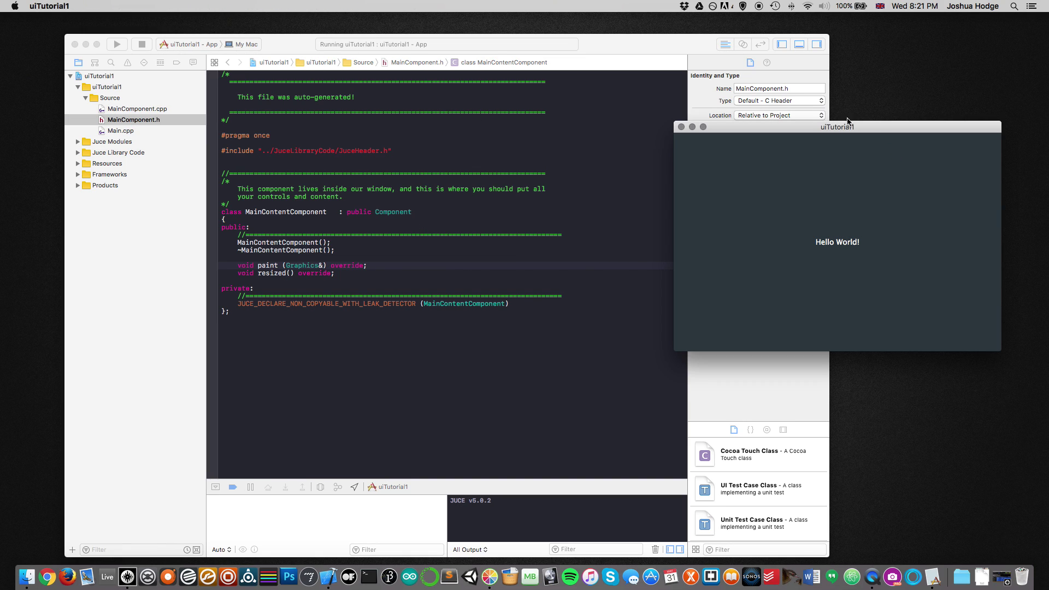
{"action": "left_click_drag", "start_coordinate": [780, 131], "coordinate": [797, 117]}
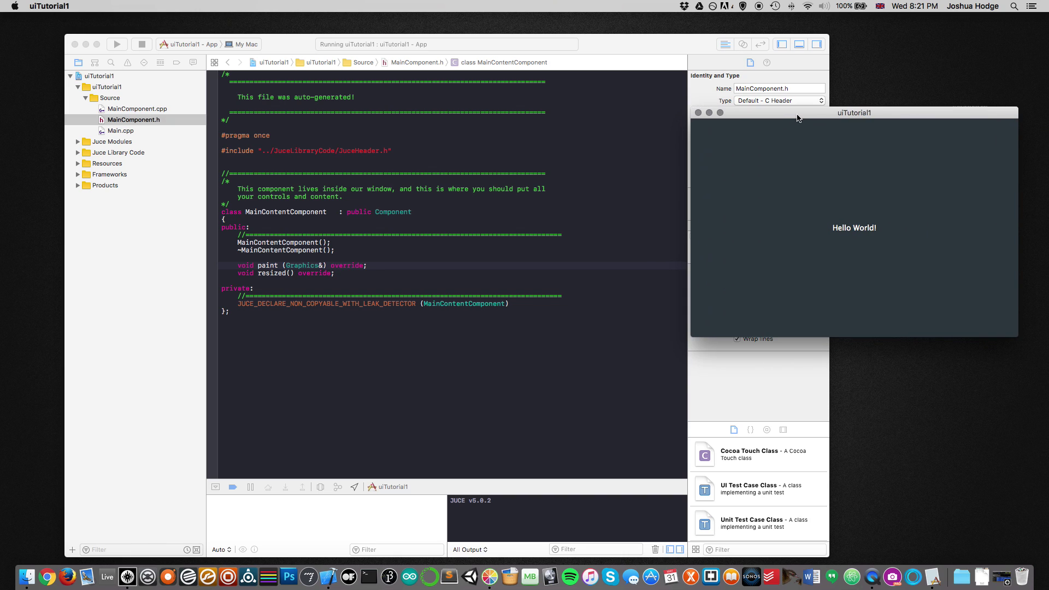
{"action": "left_click", "coordinate": [137, 122]}
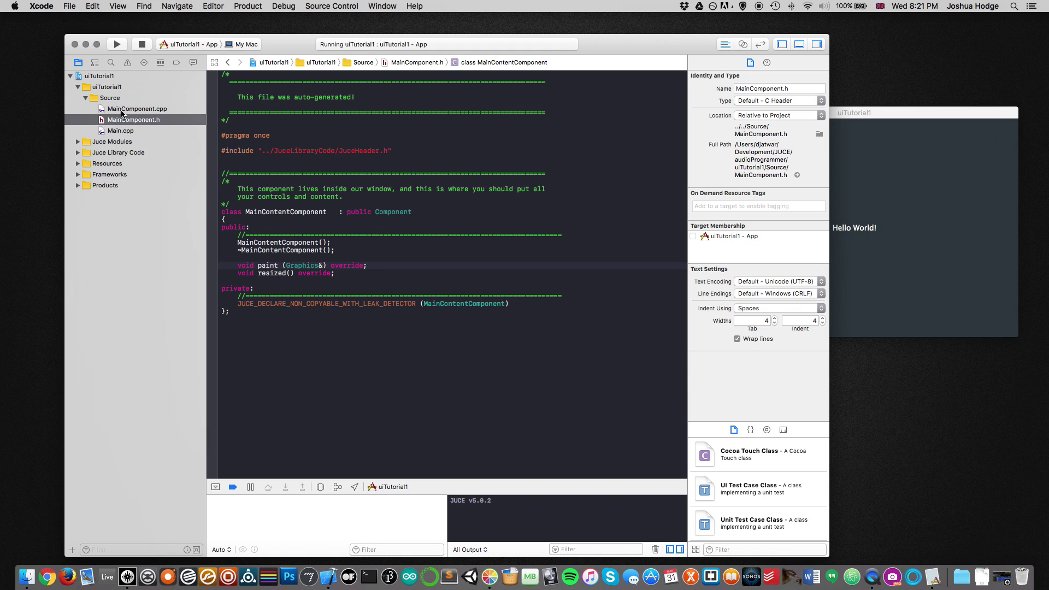
{"action": "left_click", "coordinate": [121, 112]}
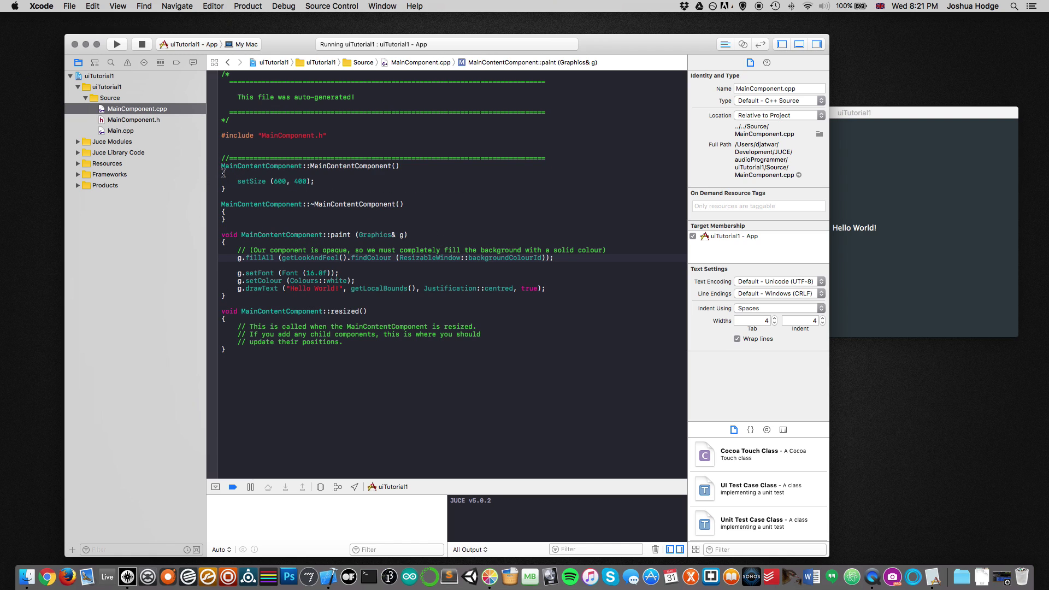
Highlight setSize (600, 400) and Justification::centred, comparing each with the running window
{"action": "left_click", "coordinate": [246, 182]}
{"action": "left_click_drag", "start_coordinate": [237, 182], "coordinate": [325, 182]}
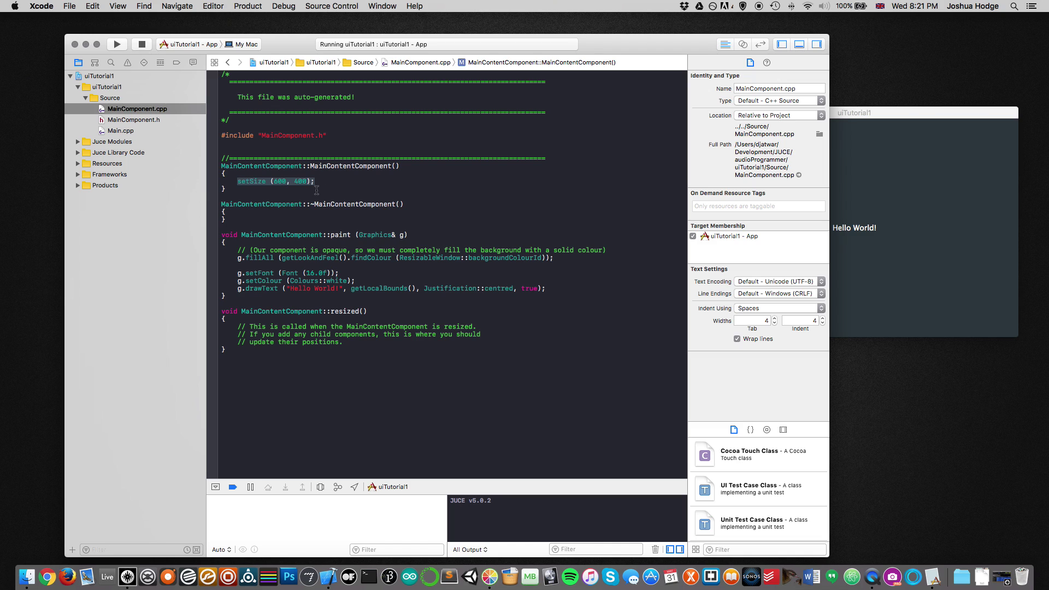
{"action": "left_click", "coordinate": [920, 214]}
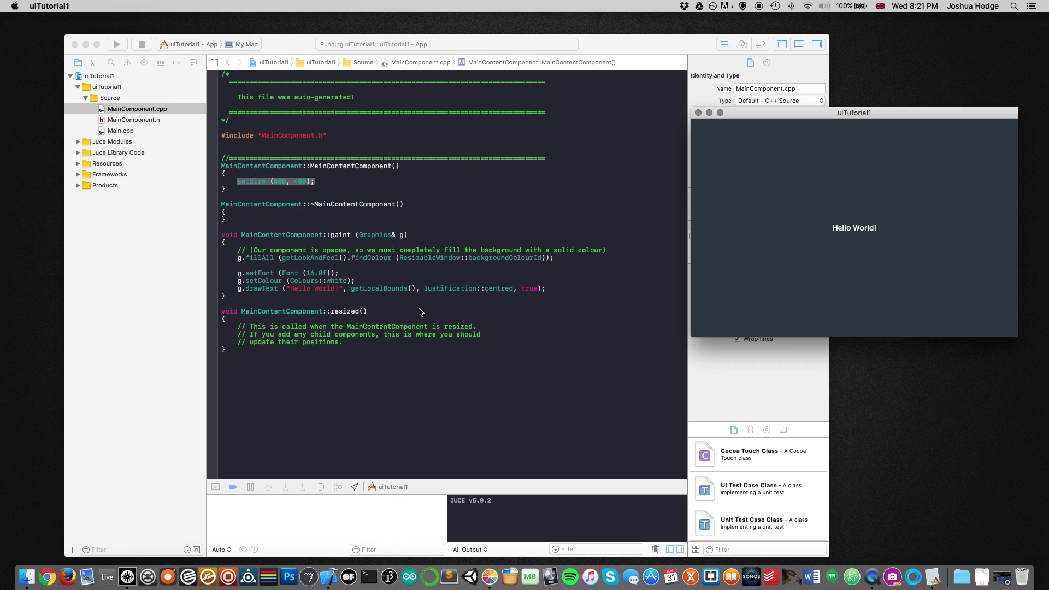
{"action": "left_click", "coordinate": [465, 295]}
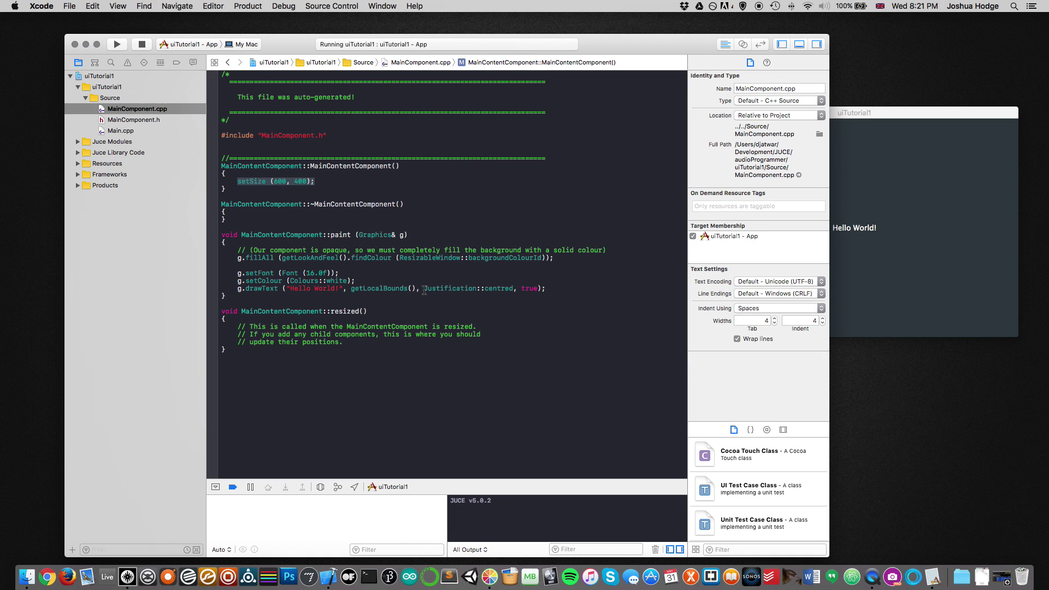
{"action": "left_click_drag", "start_coordinate": [424, 288], "coordinate": [513, 288]}
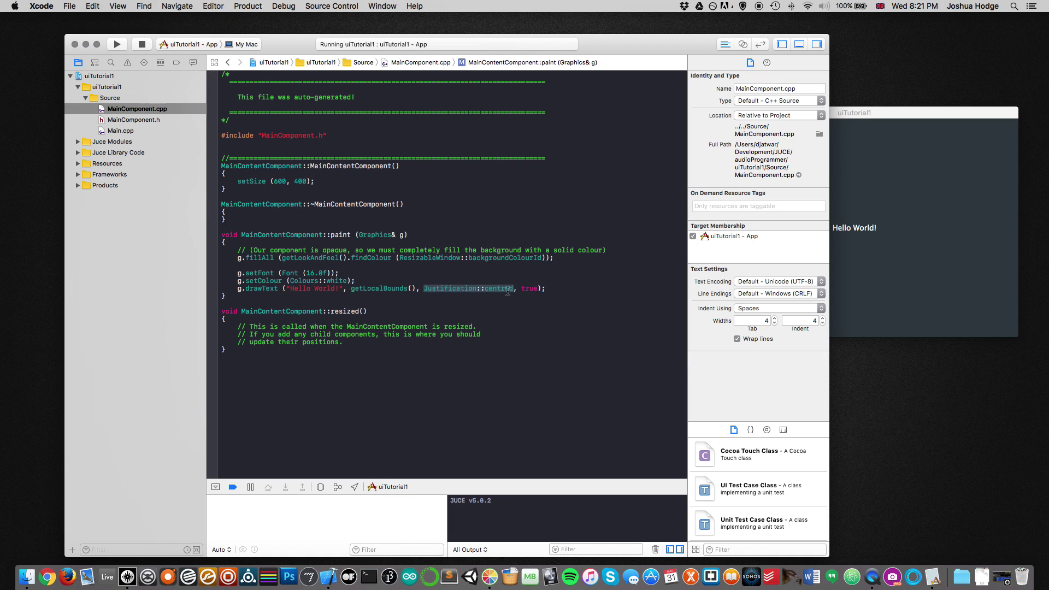
{"action": "left_click", "coordinate": [509, 282]}
{"action": "left_click", "coordinate": [863, 273]}
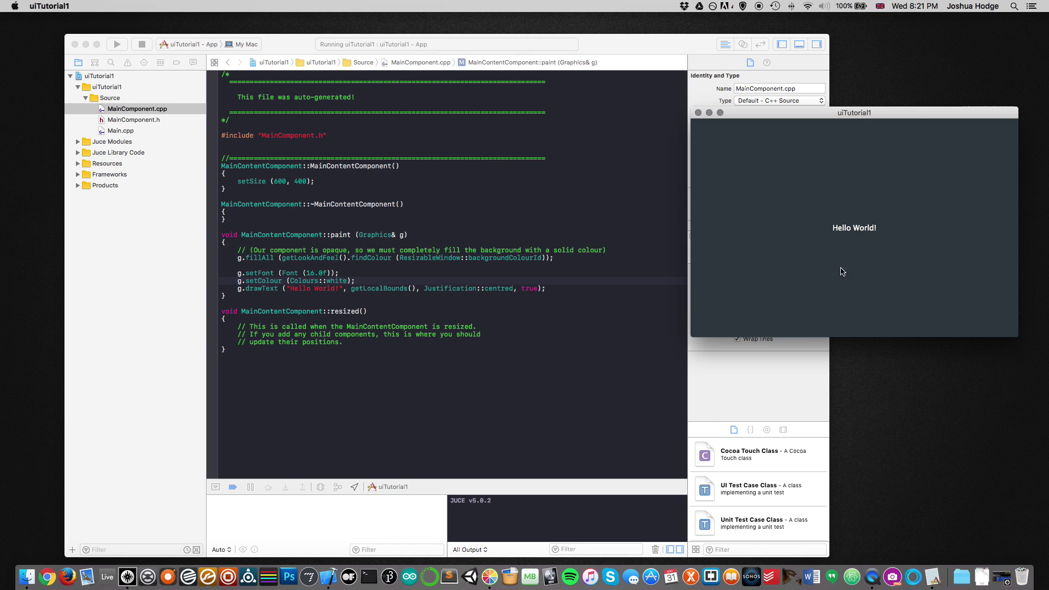
Select resized in the editor and move the Hello World! window left over the code
{"action": "left_click", "coordinate": [173, 325]}
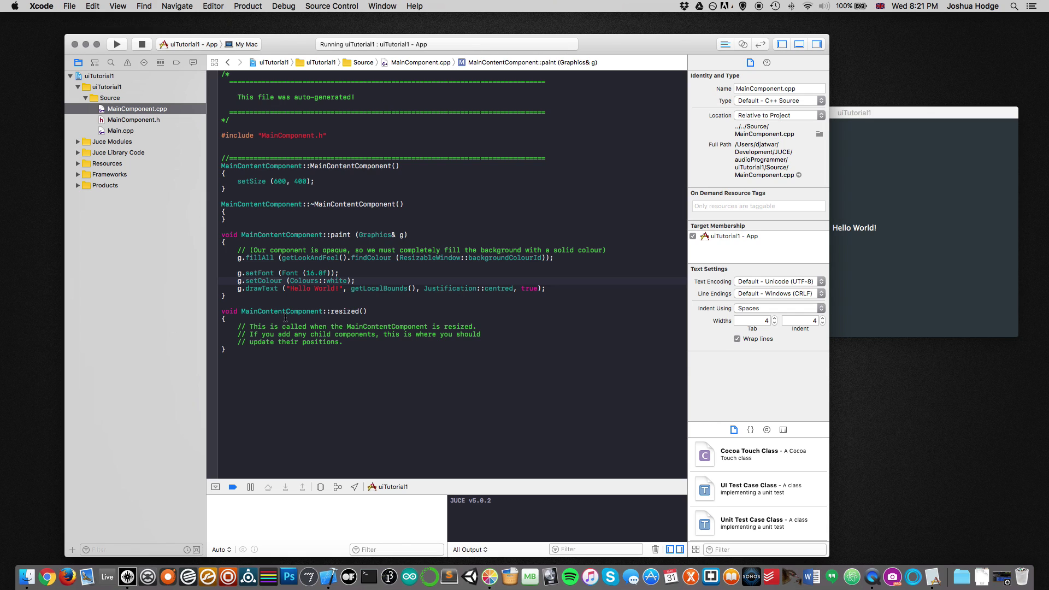
{"action": "double_click", "coordinate": [333, 311]}
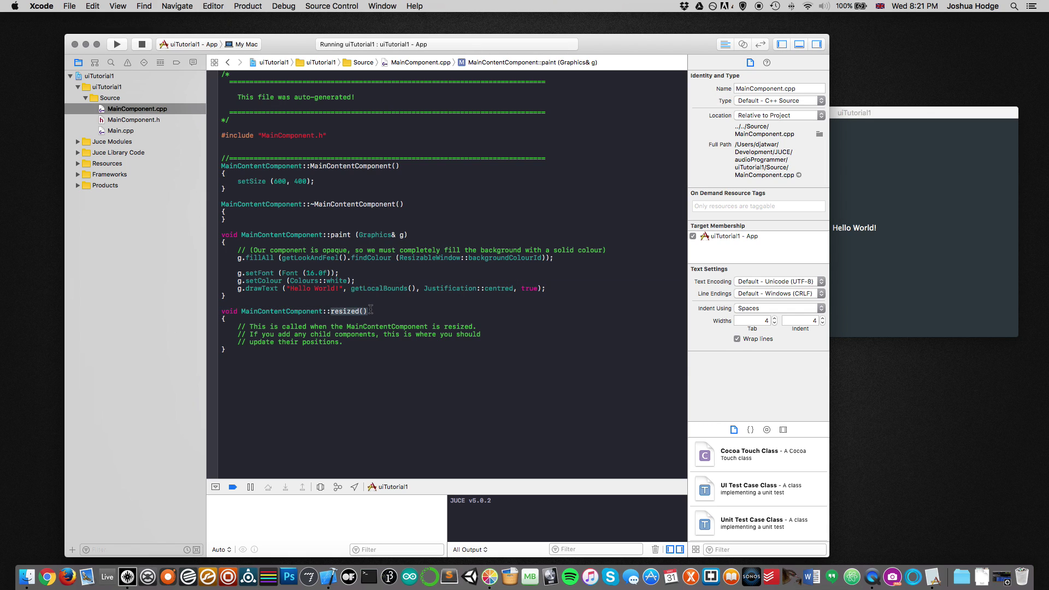
{"action": "left_click", "coordinate": [981, 288]}
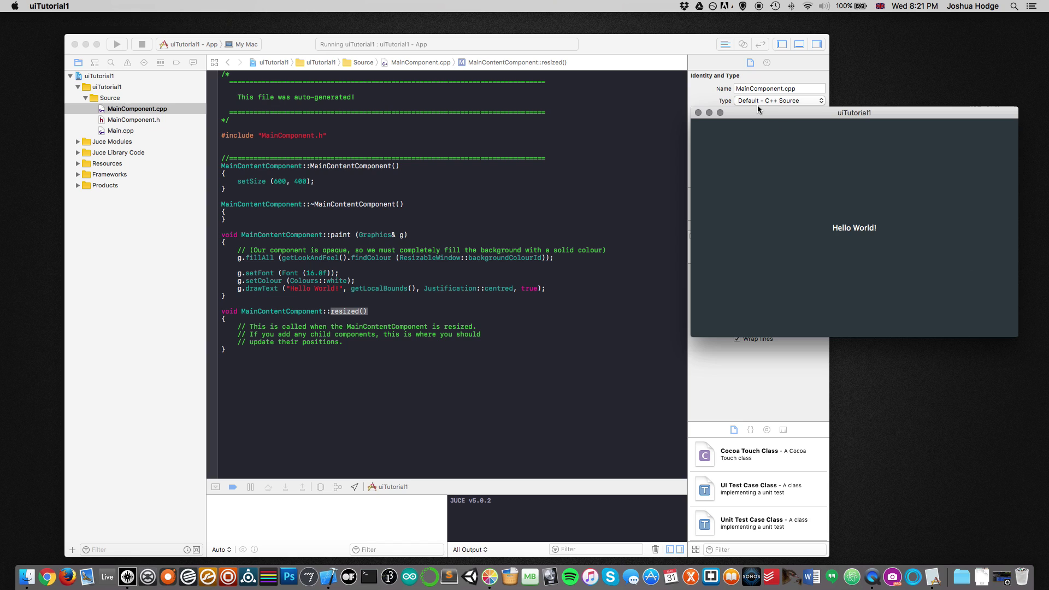
{"action": "left_click_drag", "start_coordinate": [765, 116], "coordinate": [659, 115]}
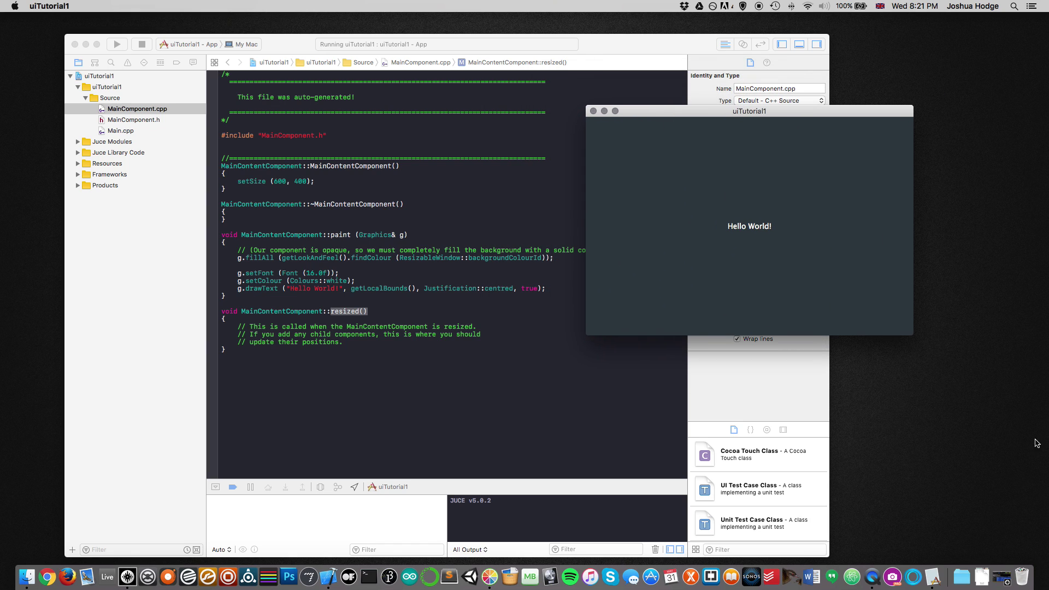
Switch between Xcode and the Hello World! window, leaving the app in front
{"action": "left_click", "coordinate": [914, 334]}
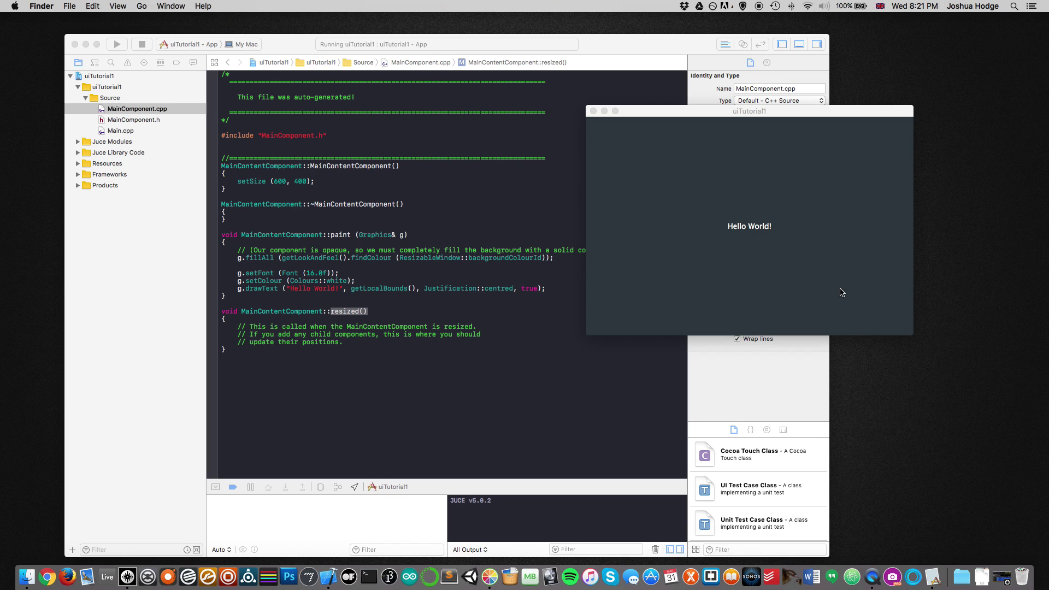
{"action": "left_click", "coordinate": [281, 316]}
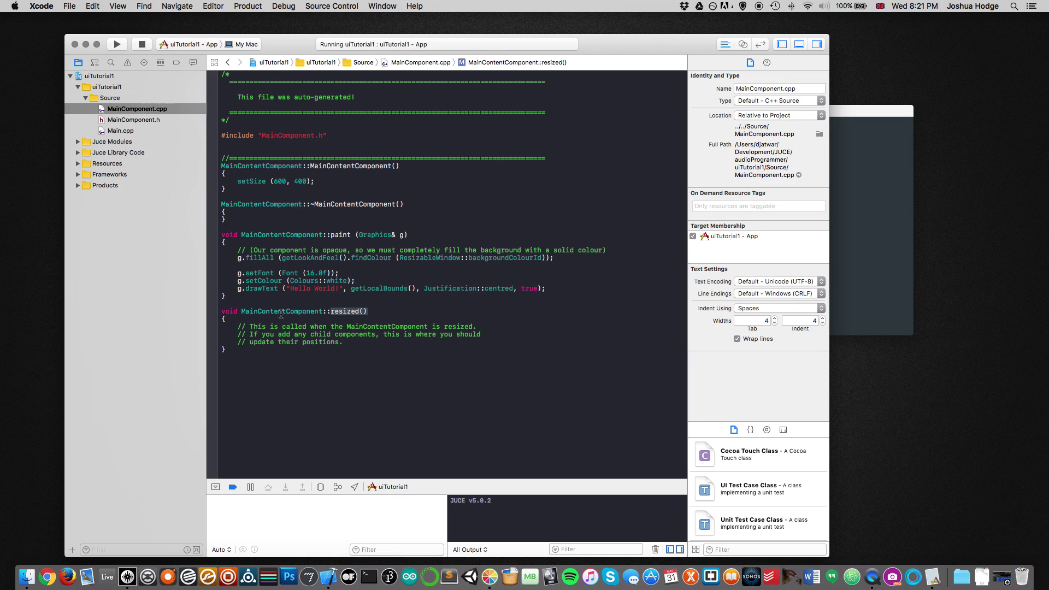
{"action": "left_click", "coordinate": [888, 313]}
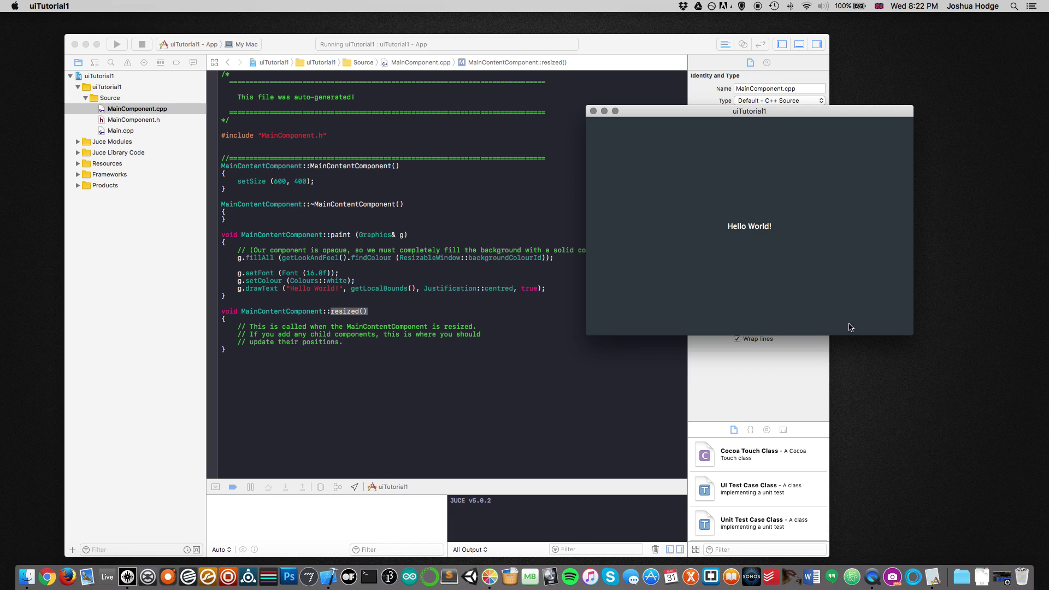
{"action": "left_click", "coordinate": [382, 317]}
{"action": "left_click", "coordinate": [899, 268]}
Open Main.cpp and highlight the setContentOwned line in the MainWindow constructor
{"action": "left_click", "coordinate": [183, 246]}
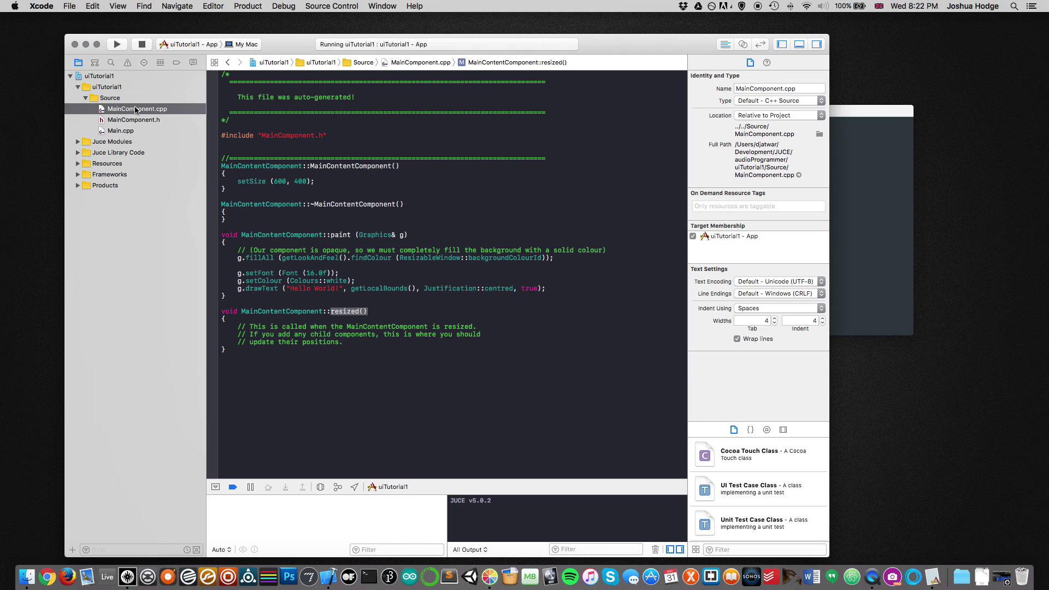
{"action": "left_click", "coordinate": [133, 120]}
{"action": "left_click", "coordinate": [122, 130]}
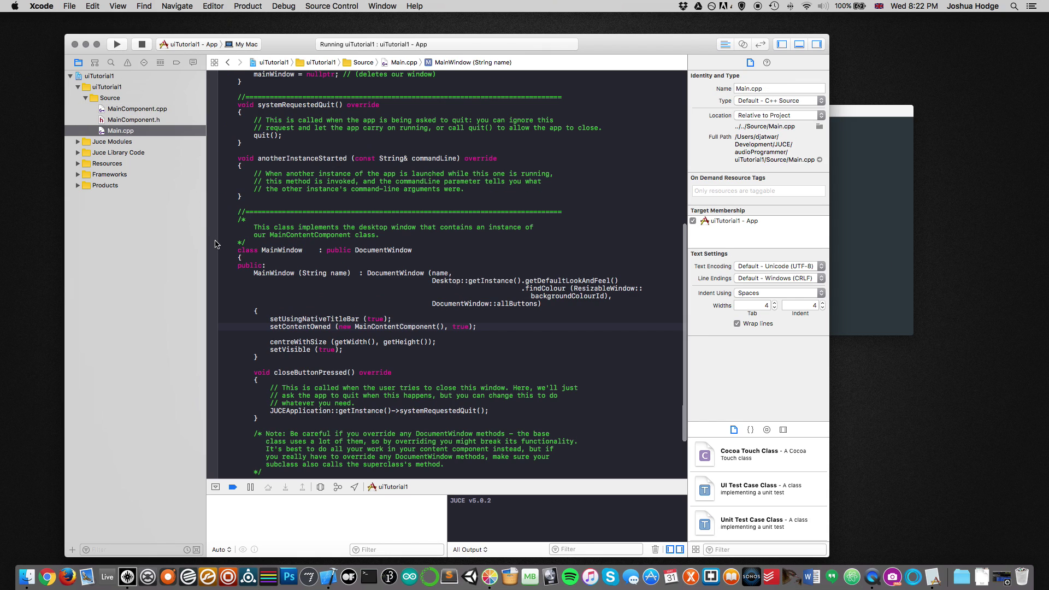
{"action": "left_click", "coordinate": [272, 329]}
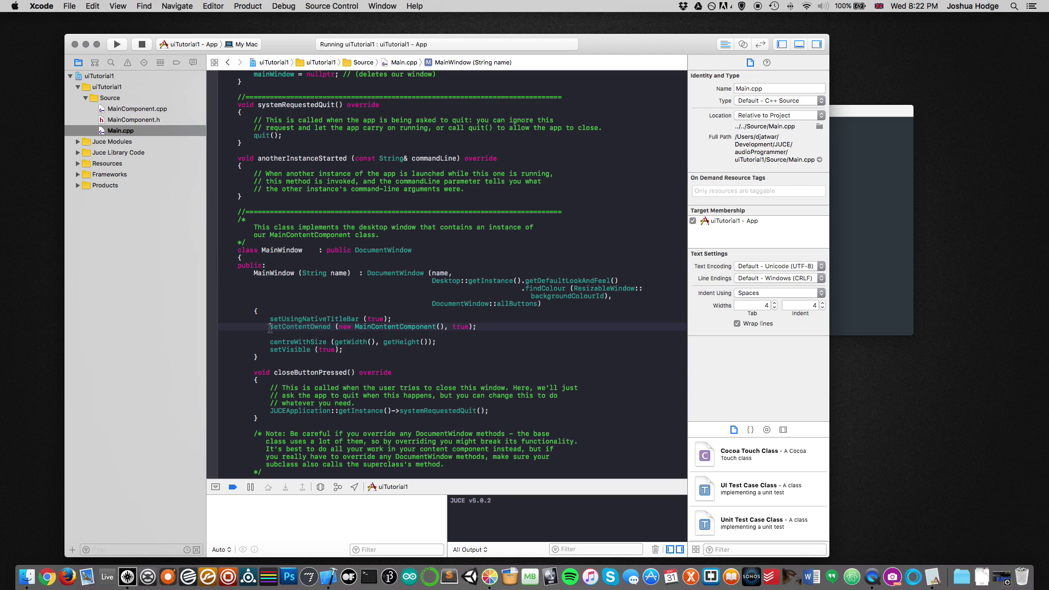
{"action": "left_click_drag", "start_coordinate": [270, 327], "coordinate": [499, 326]}
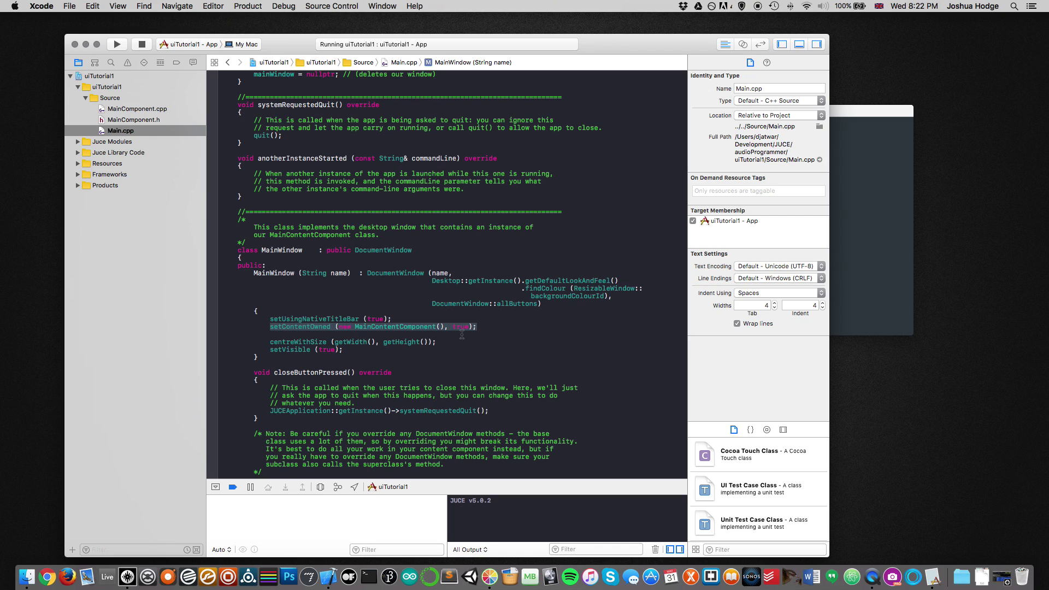
{"action": "left_click", "coordinate": [271, 329]}
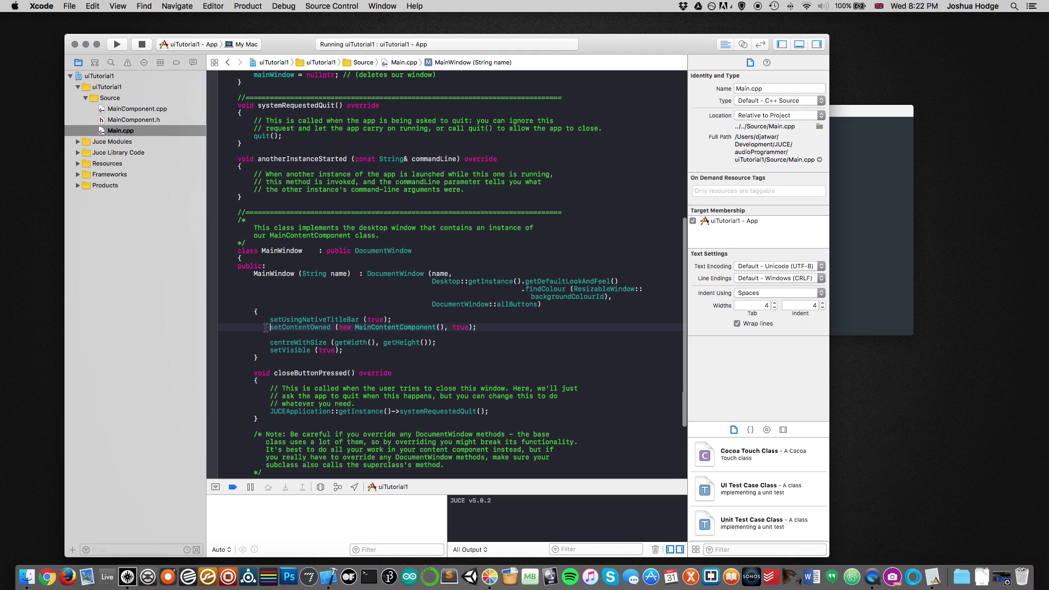
{"action": "scroll", "coordinate": [284, 323], "scroll_direction": "up", "scroll_amount": 1}
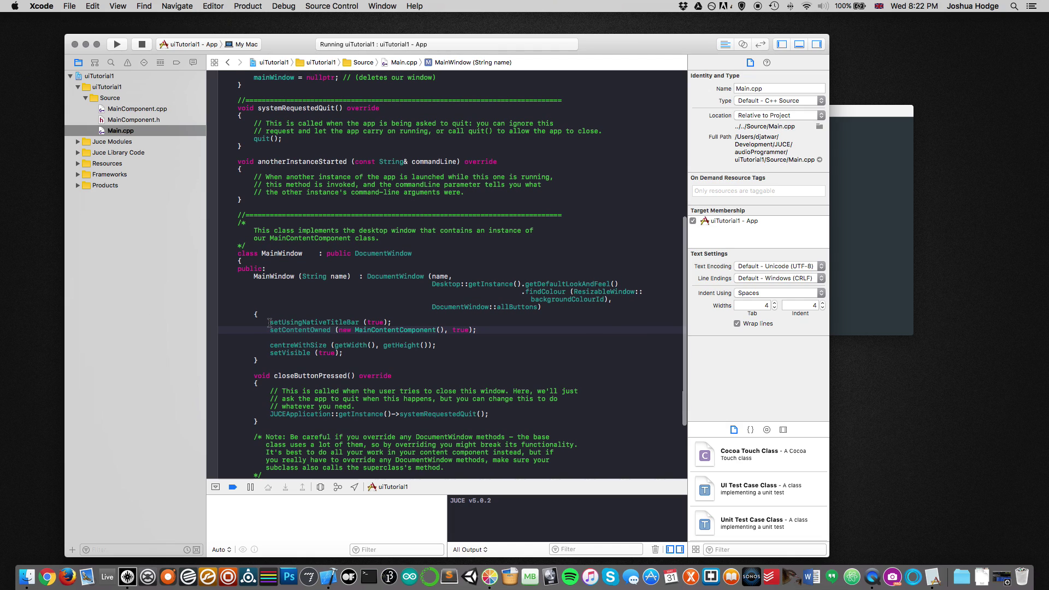
Highlight the setUsingNativeTitleBar line, then bring the Hello World window forward
{"action": "left_click_drag", "start_coordinate": [269, 321], "coordinate": [396, 323]}
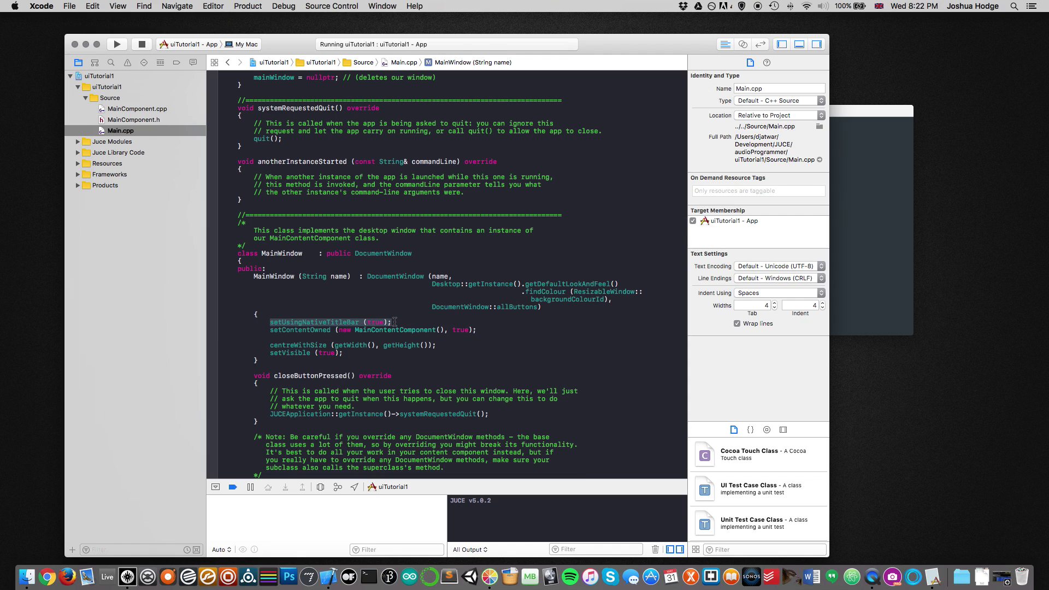
{"action": "left_click", "coordinate": [395, 322]}
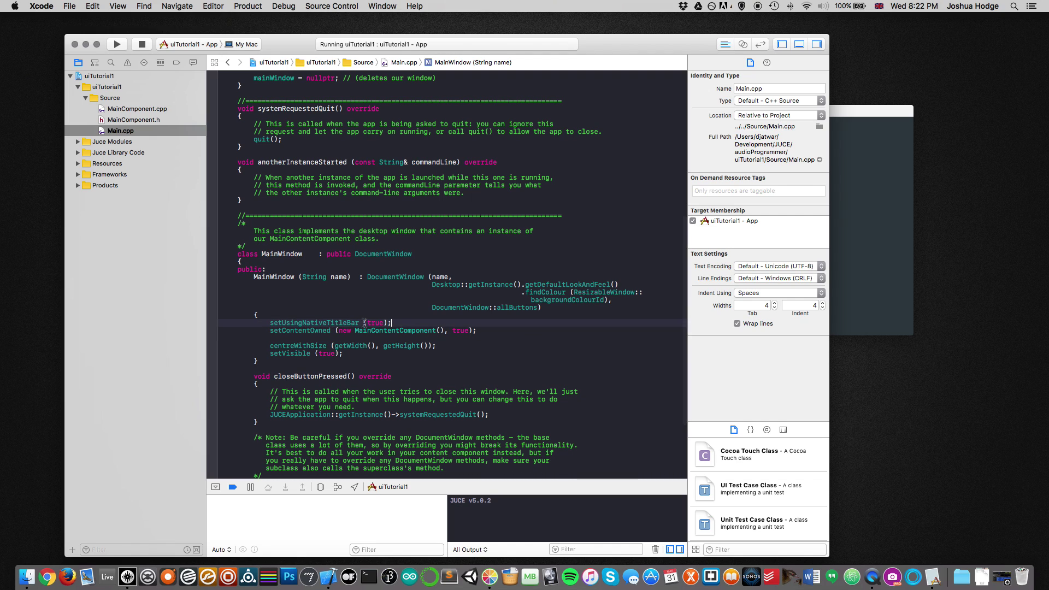
{"action": "left_click_drag", "start_coordinate": [269, 322], "coordinate": [400, 323]}
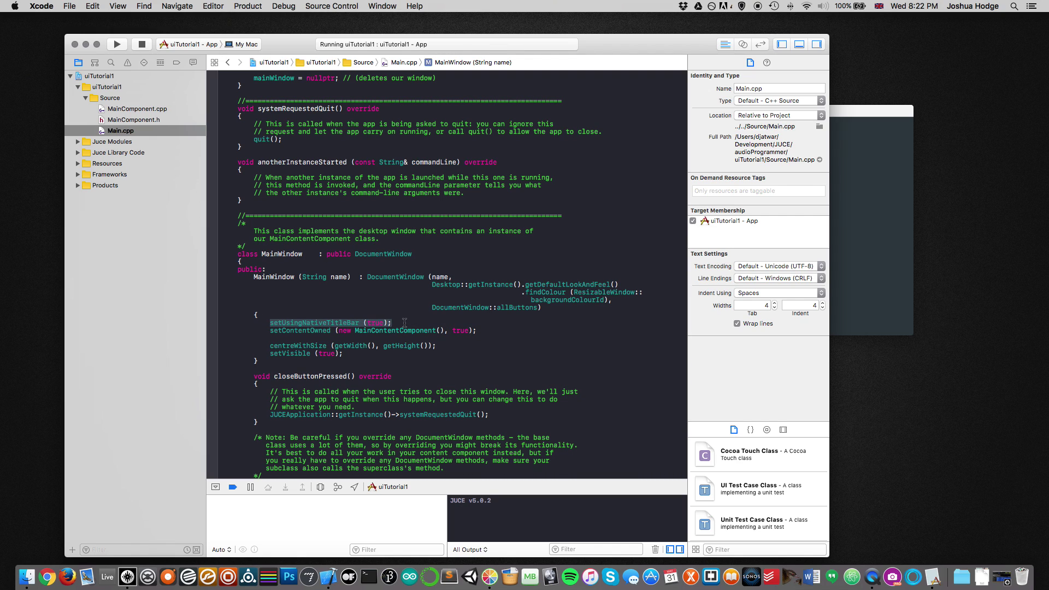
{"action": "left_click", "coordinate": [269, 326]}
{"action": "left_click", "coordinate": [838, 223]}
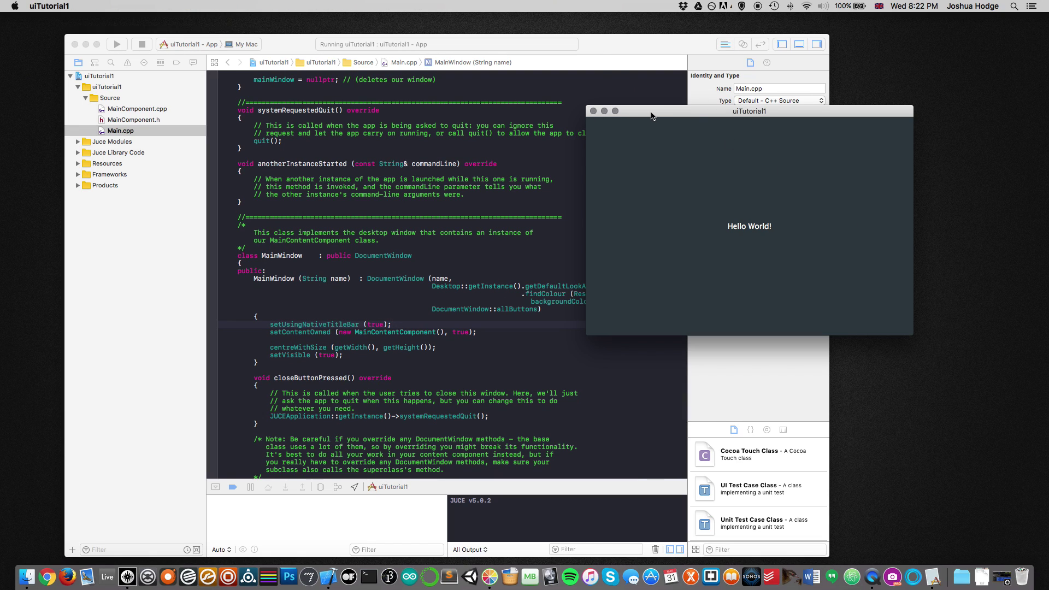
{"action": "left_click_drag", "start_coordinate": [651, 116], "coordinate": [645, 131]}
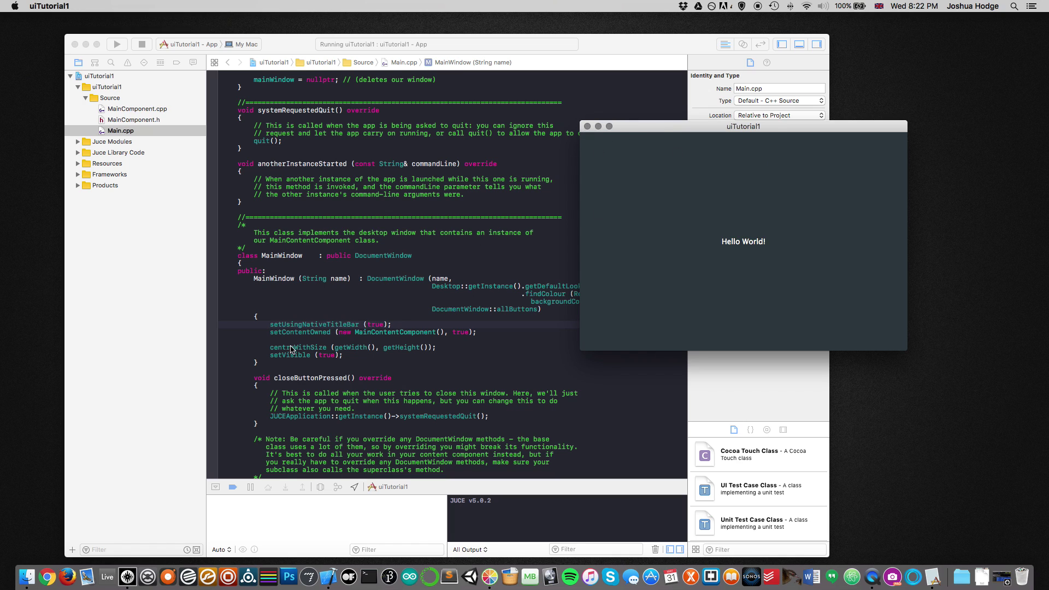
{"action": "left_click", "coordinate": [347, 350]}
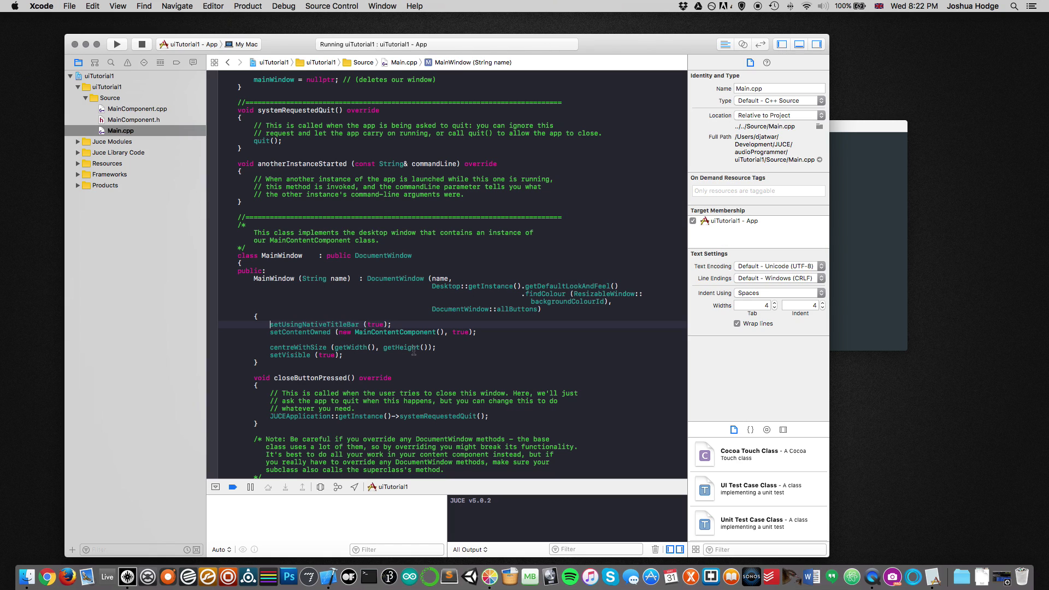
{"action": "left_click", "coordinate": [151, 121]}
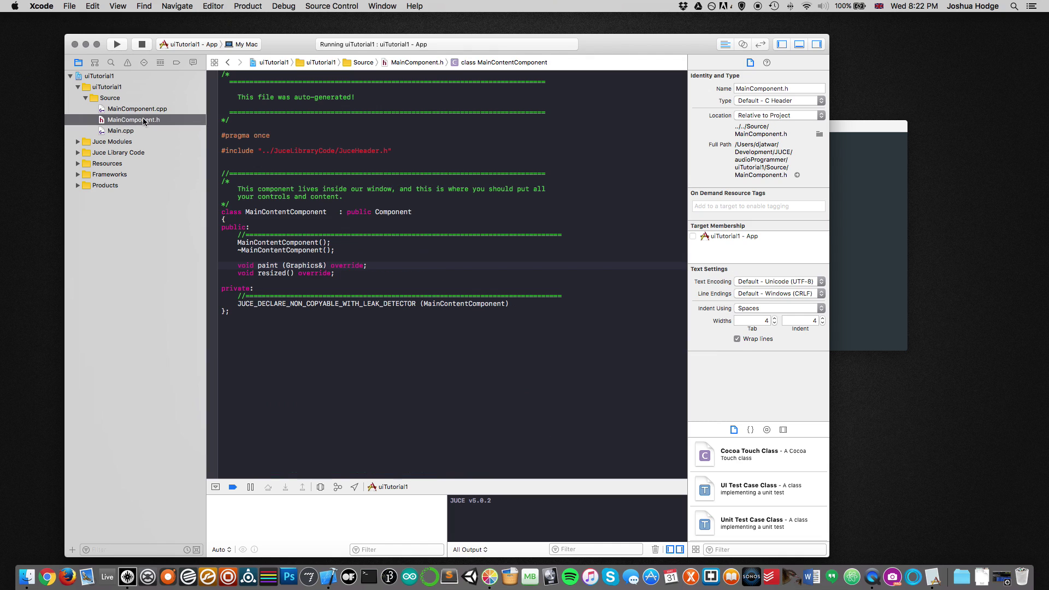
{"action": "left_click", "coordinate": [125, 109]}
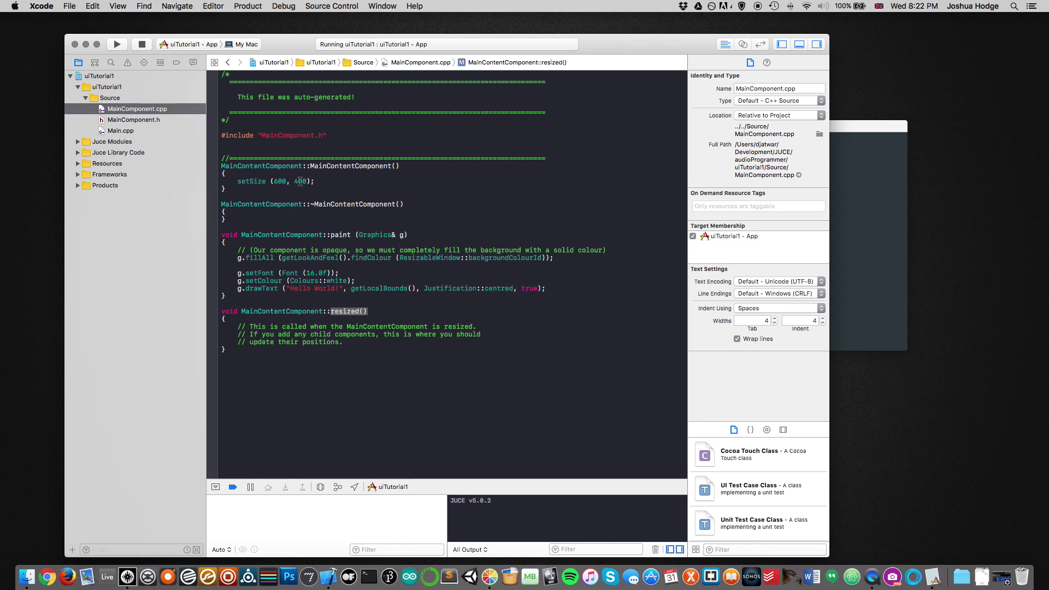
{"action": "left_click", "coordinate": [122, 132]}
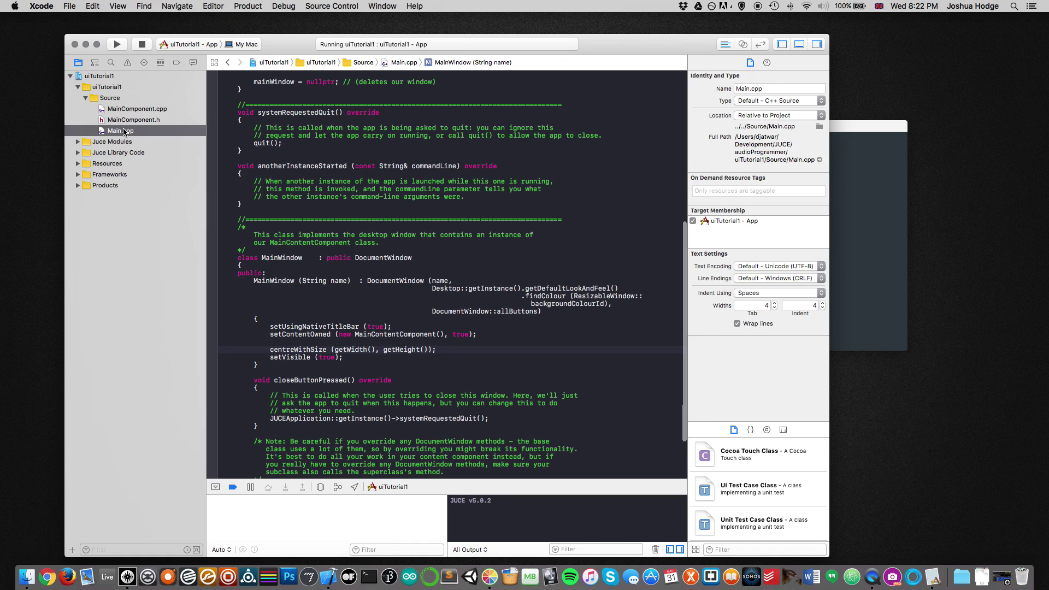
{"action": "left_click", "coordinate": [269, 357]}
{"action": "left_click_drag", "start_coordinate": [267, 357], "coordinate": [343, 357]}
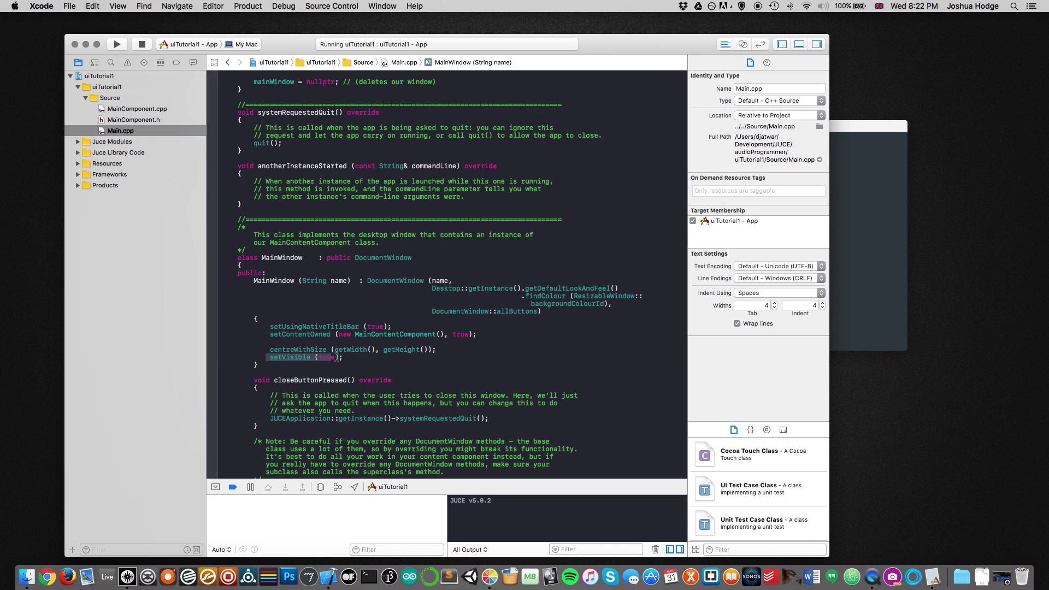
{"action": "left_click", "coordinate": [880, 276]}
{"action": "left_click", "coordinate": [336, 360]}
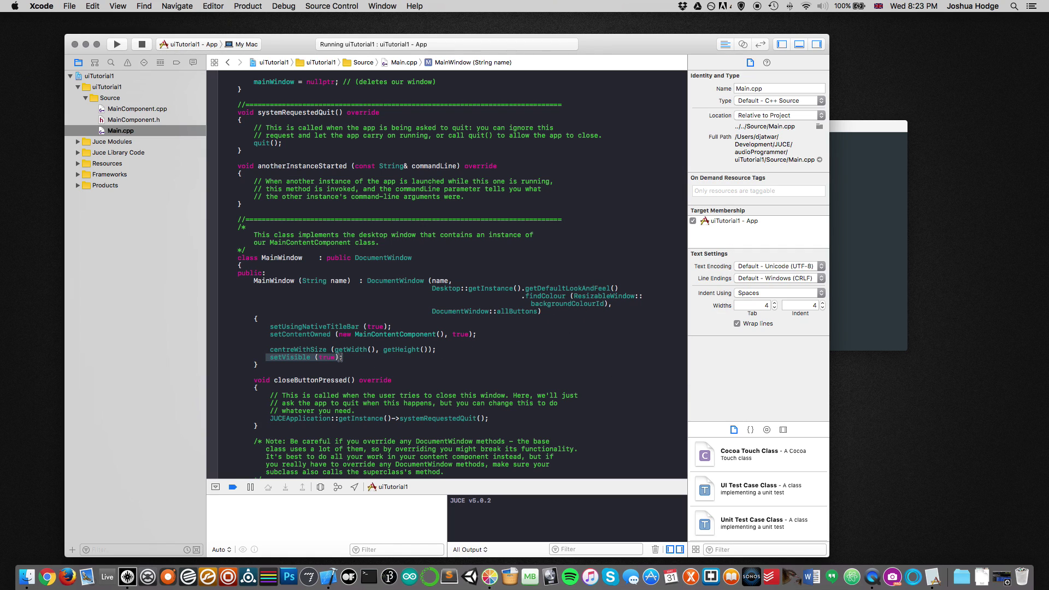
{"action": "left_click", "coordinate": [855, 177]}
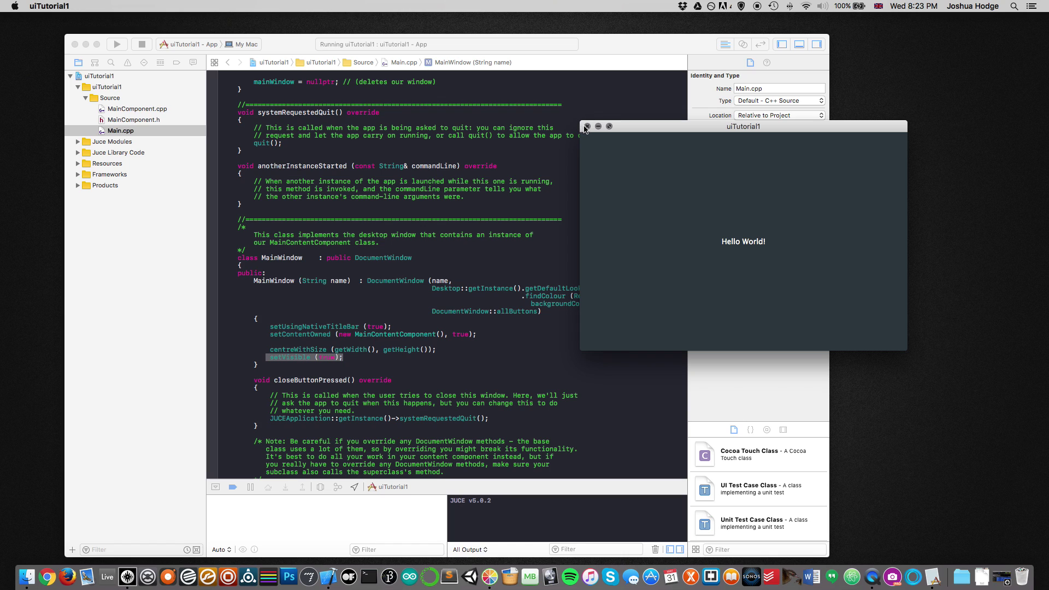
Close the app, change setVisible to false, and rebuild and run uiTutorial1
{"action": "left_click", "coordinate": [585, 127]}
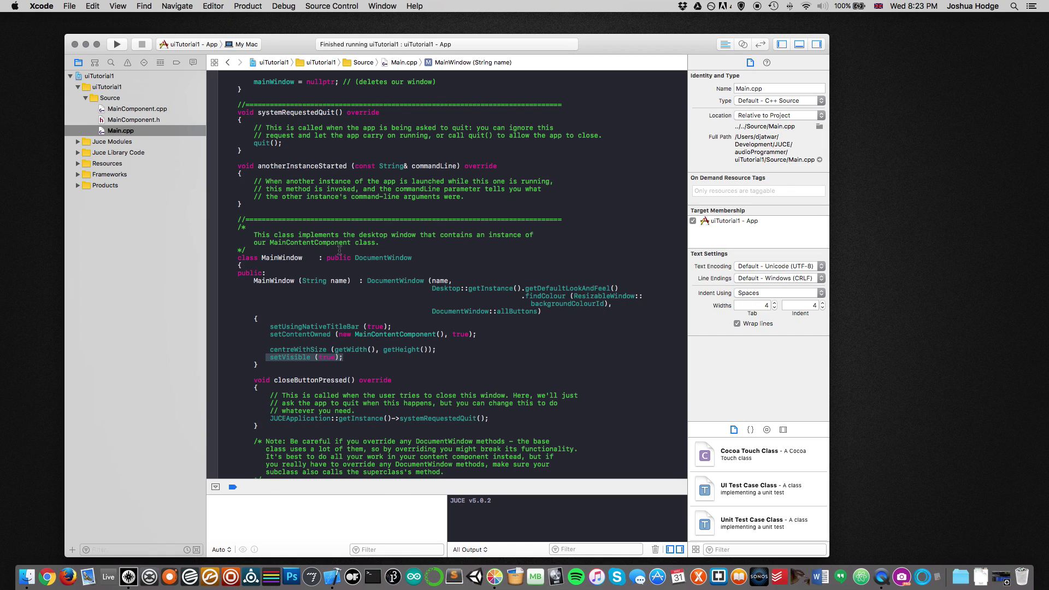
{"action": "left_click", "coordinate": [337, 359]}
{"action": "key", "text": "BackSpace"}
{"action": "key", "text": "BackSpace"}
{"action": "key", "text": "BackSpace"}
{"action": "key", "text": "BackSpace"}
{"action": "type", "text": "false"}
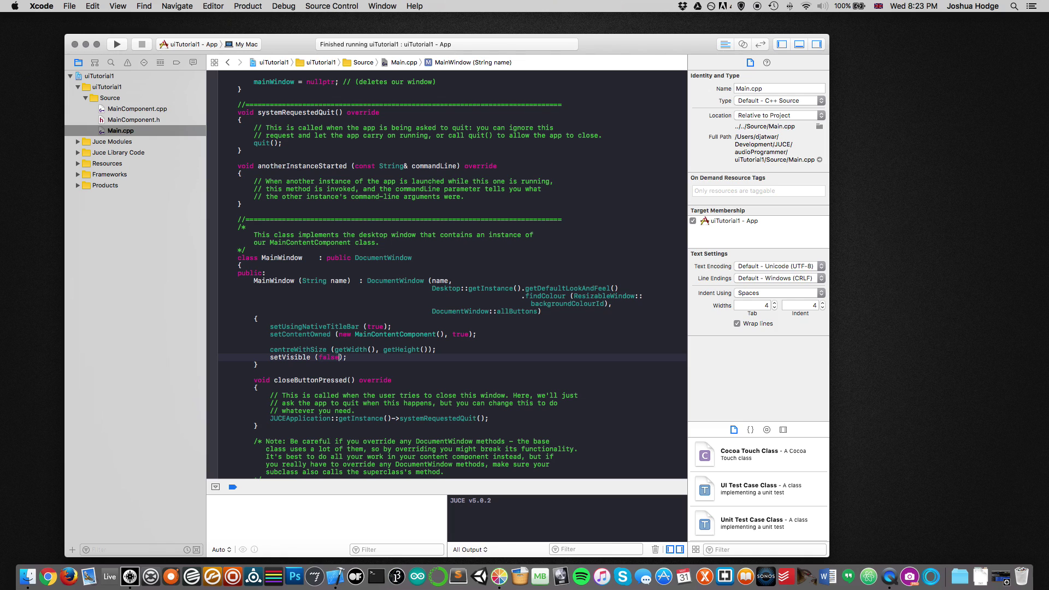
{"action": "key", "text": "super+r"}
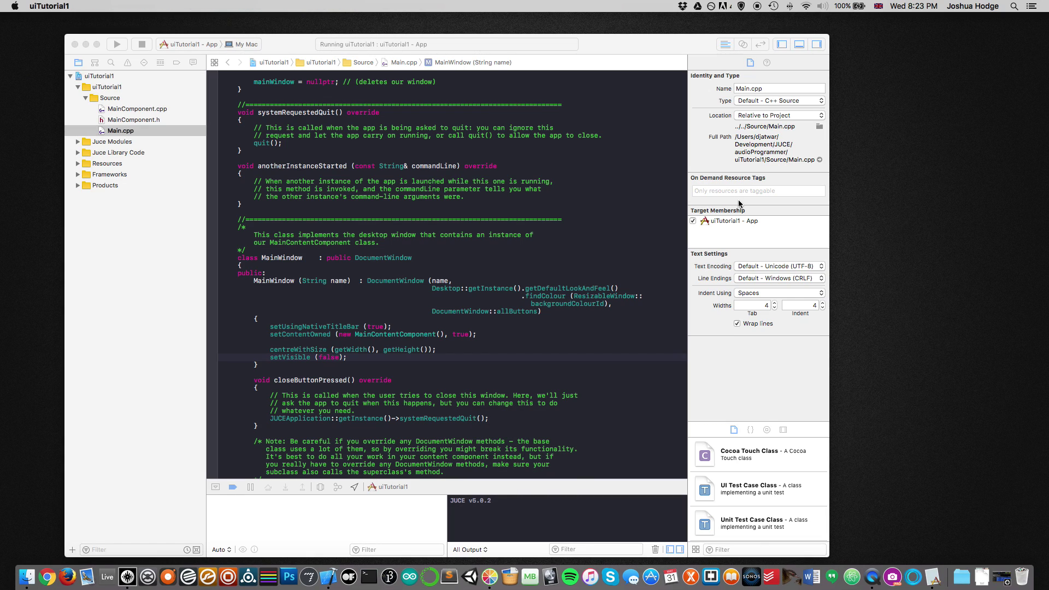
Bring Xcode back to the front and stop the running app
{"action": "left_click", "coordinate": [600, 43]}
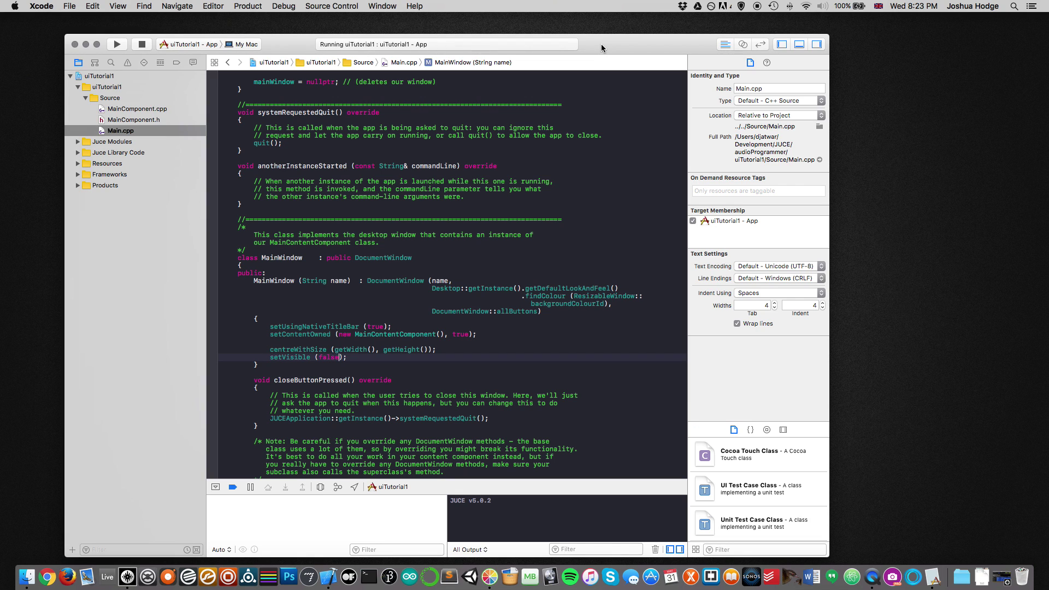
{"action": "mouse_move", "coordinate": [601, 44]}
{"action": "left_mouse_down"}
{"action": "mouse_move", "coordinate": [650, 53]}
{"action": "mouse_move", "coordinate": [630, 30]}
{"action": "left_mouse_up"}
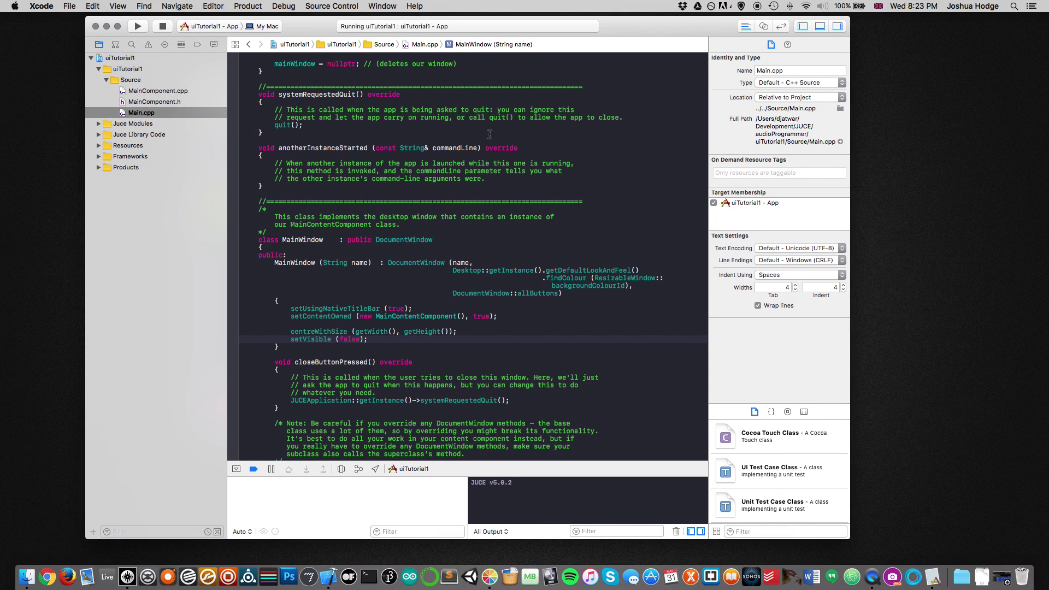
{"action": "key", "text": "ctrl+Up"}
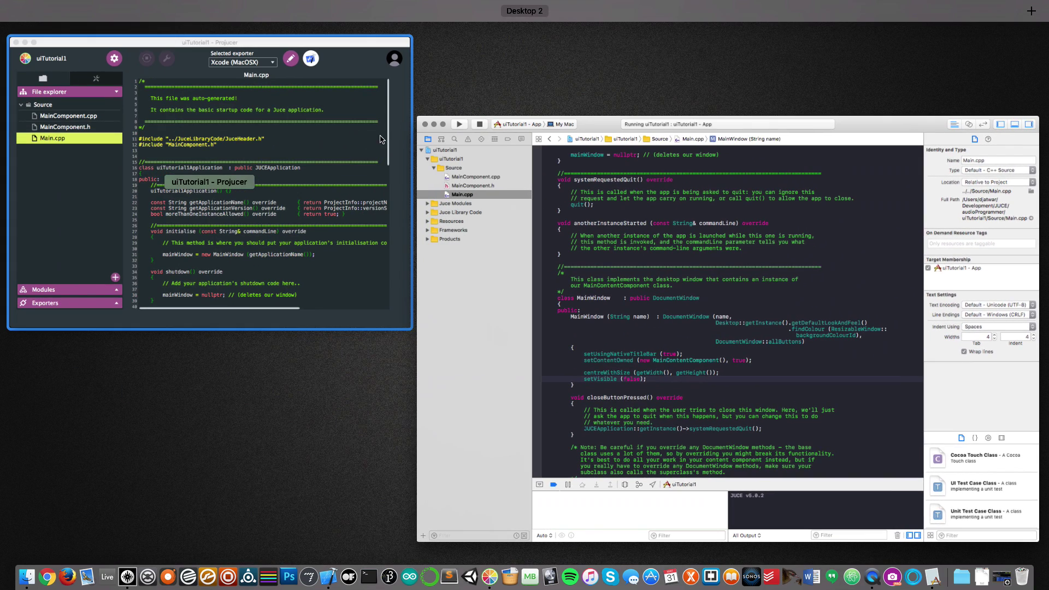
{"action": "left_click", "coordinate": [456, 167]}
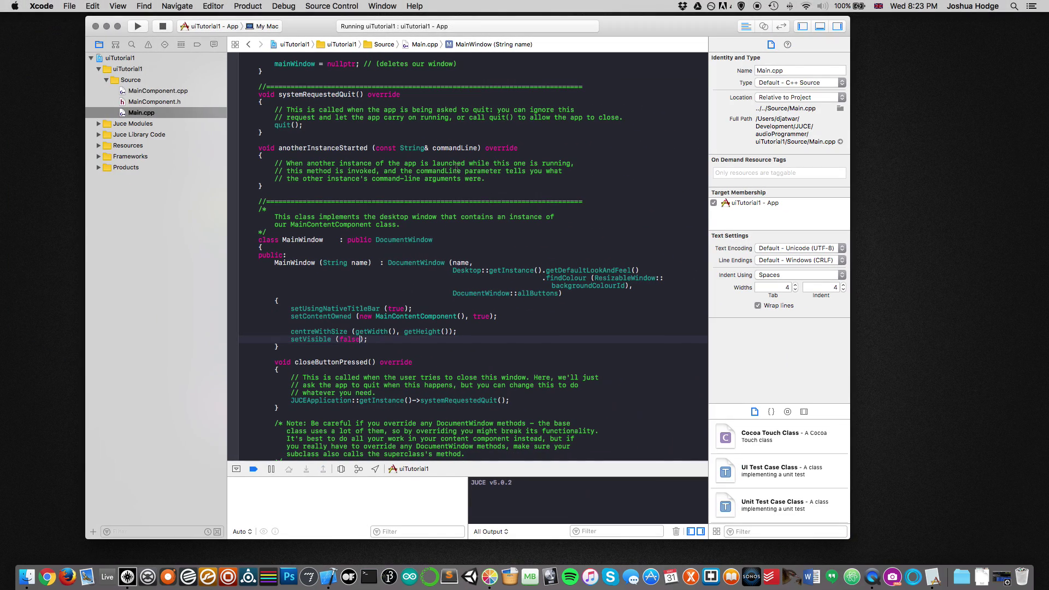
{"action": "left_click", "coordinate": [164, 26]}
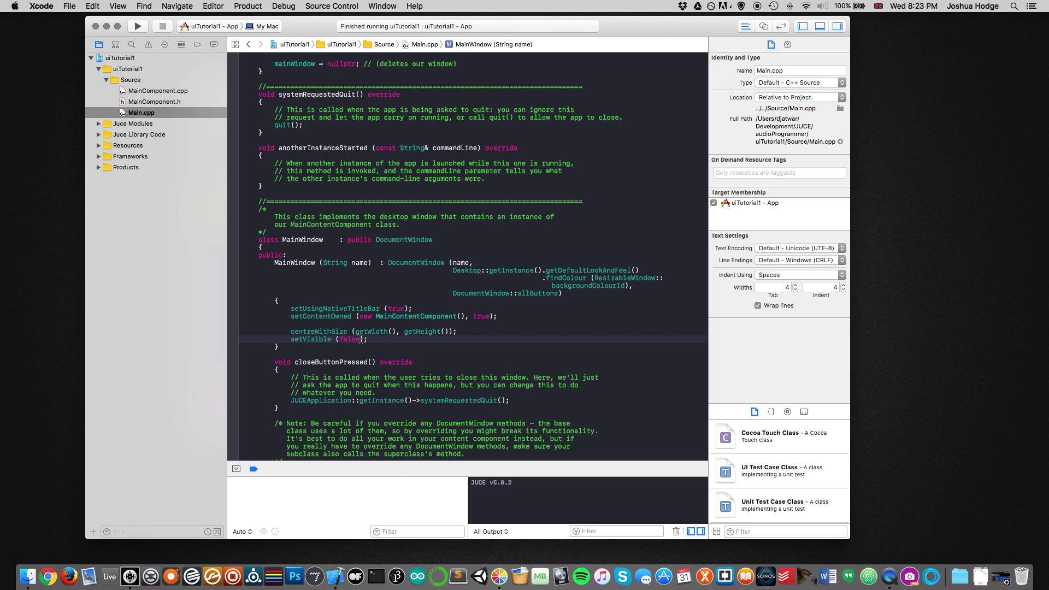
Restore setVisible to true, run uiTutorial1 again, and close the Hello World window
{"action": "key", "text": "BackSpace"}
{"action": "key", "text": "BackSpace"}
{"action": "key", "text": "BackSpace"}
{"action": "key", "text": "BackSpace"}
{"action": "key", "text": "BackSpace"}
{"action": "type", "text": "true"}
{"action": "key", "text": "super+r"}
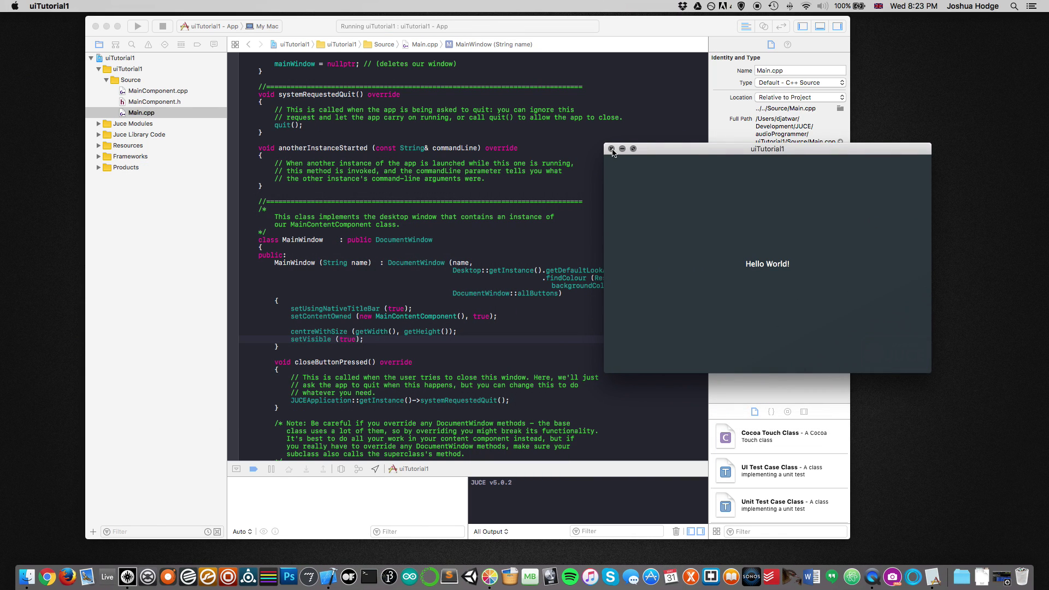
{"action": "left_click", "coordinate": [611, 149]}
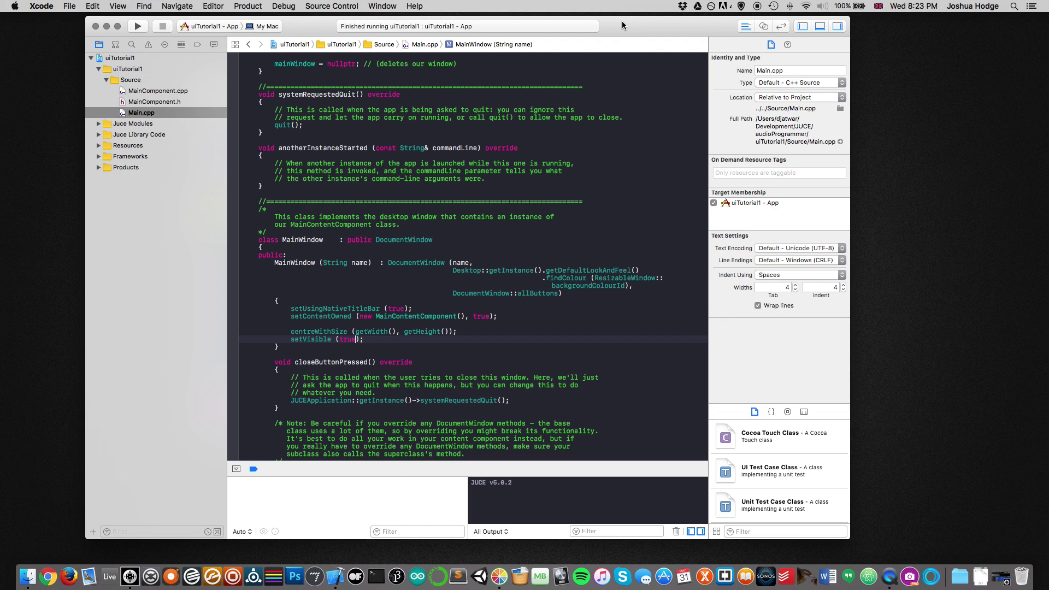
{"action": "left_click_drag", "start_coordinate": [630, 29], "coordinate": [636, 25]}
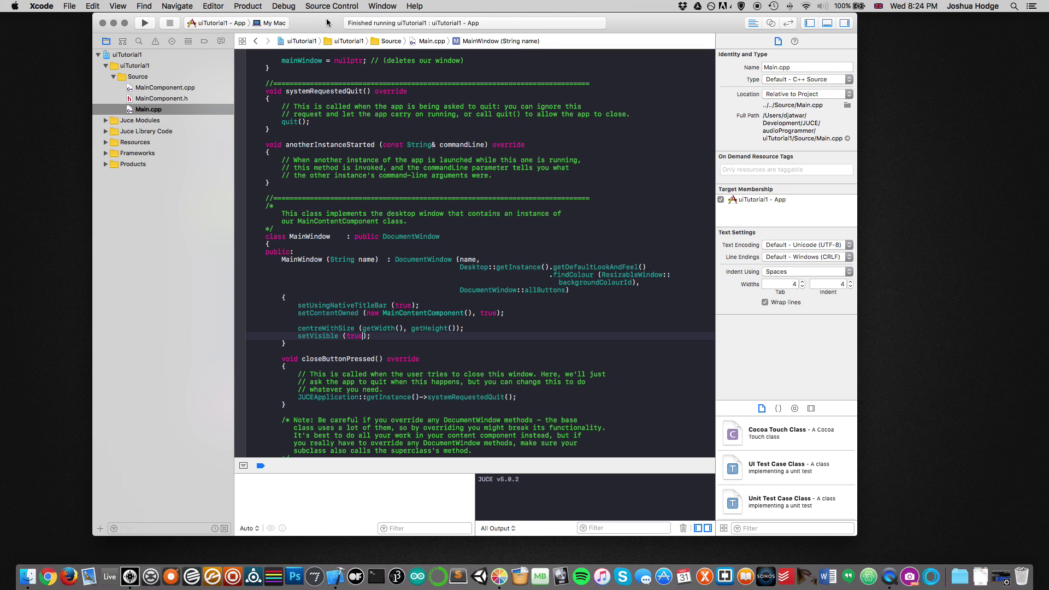
{"action": "left_click_drag", "start_coordinate": [326, 23], "coordinate": [328, 29]}
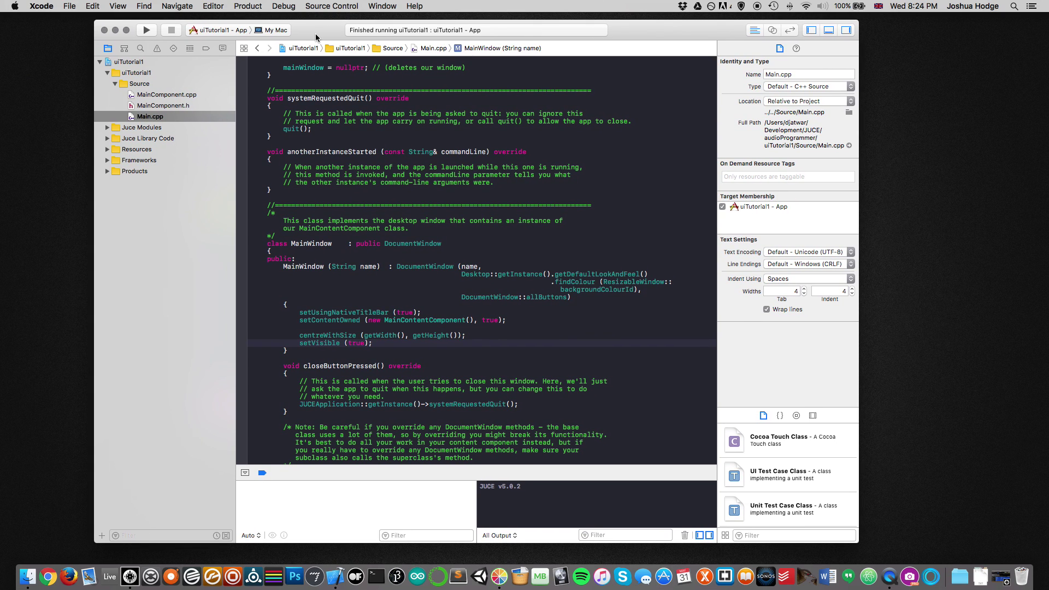